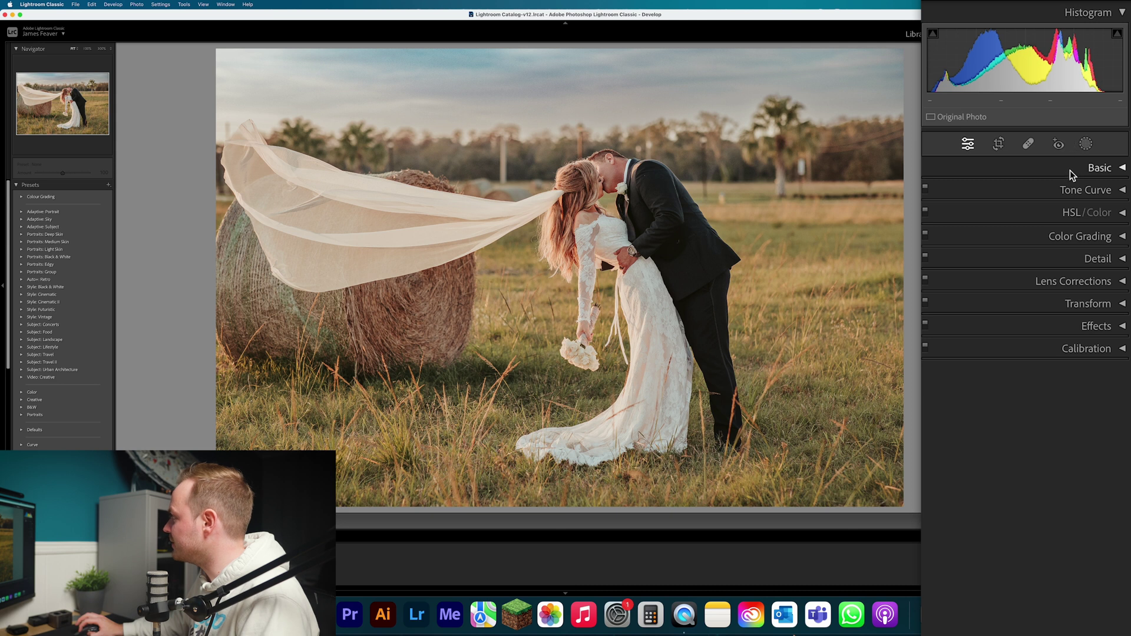
In the Basic panel, set Exposure to +1.00, Contrast to +5 and Highlights to −50
click(1122, 169)
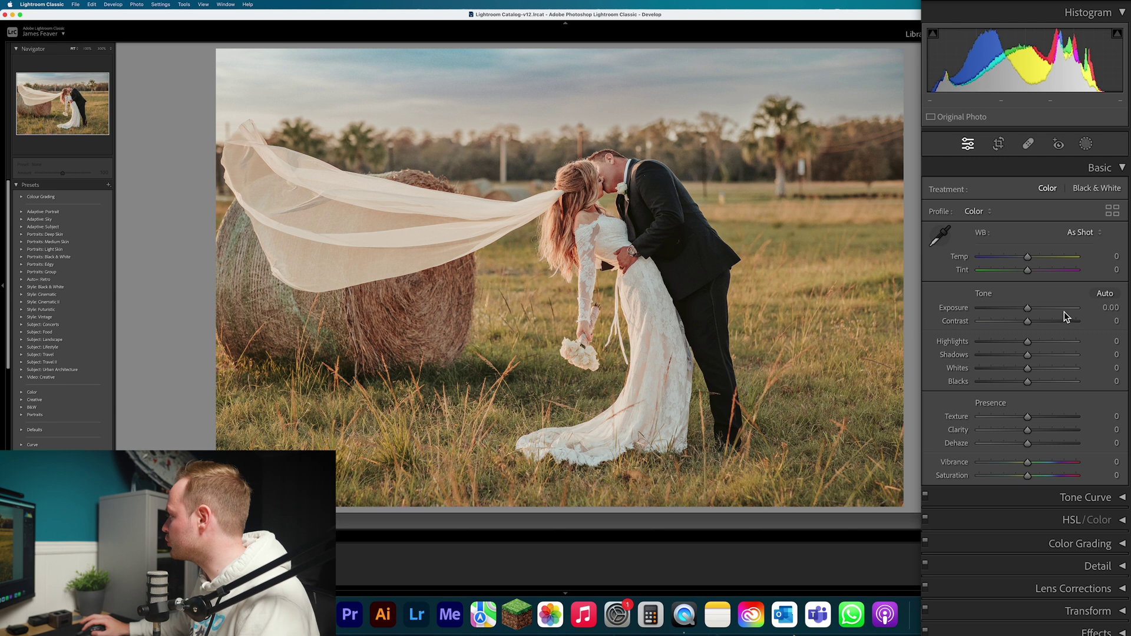
click(1108, 306)
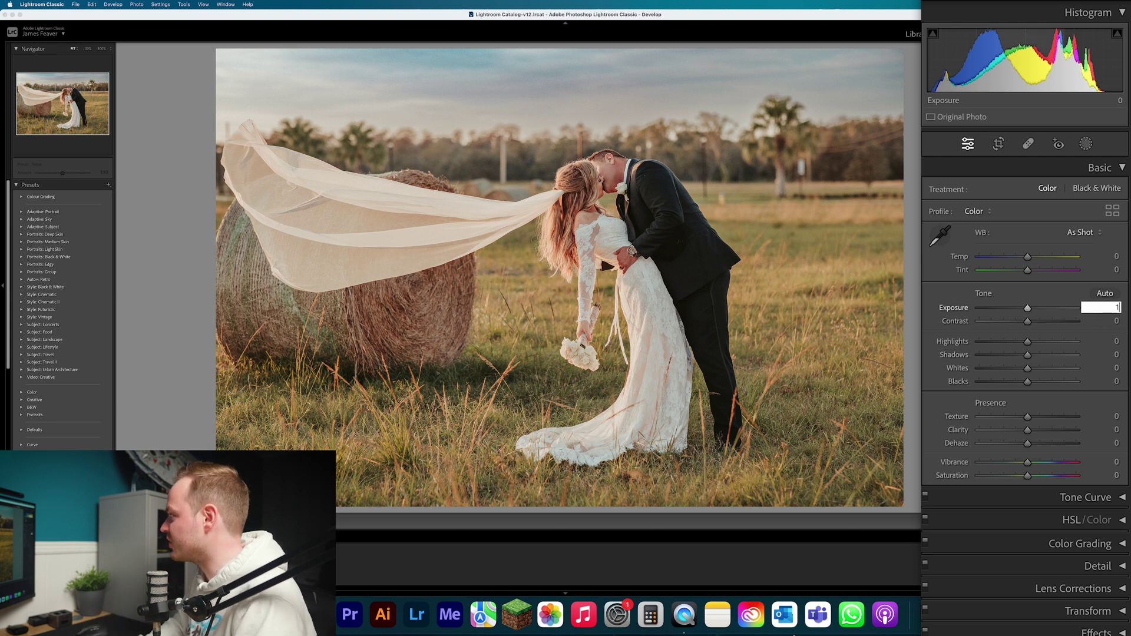
text(1)
key(Return)
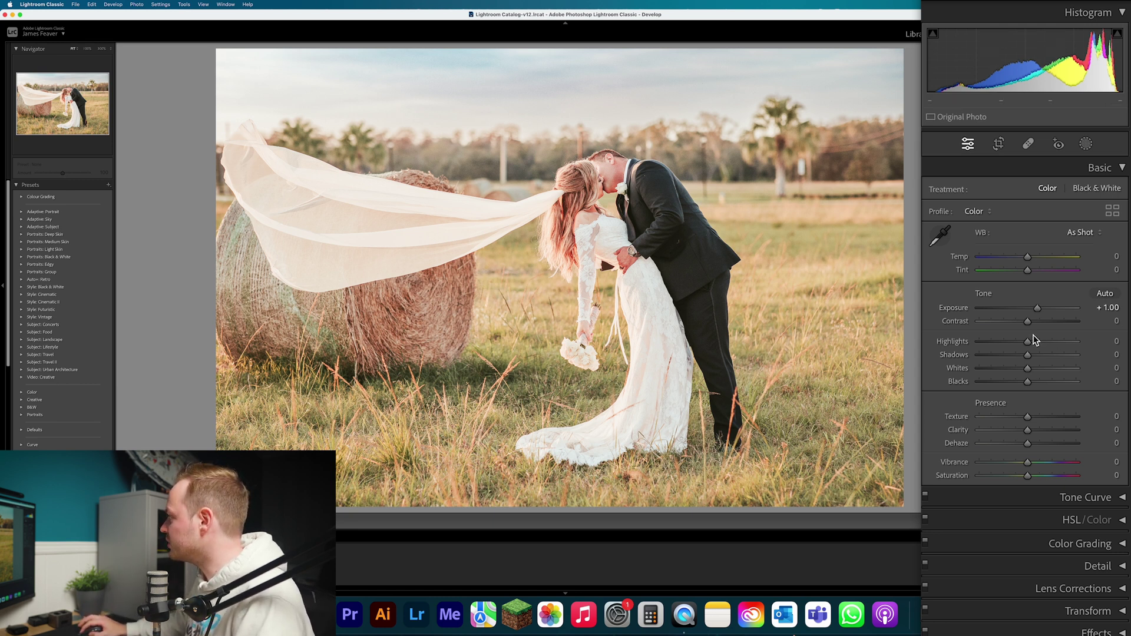
click(1108, 322)
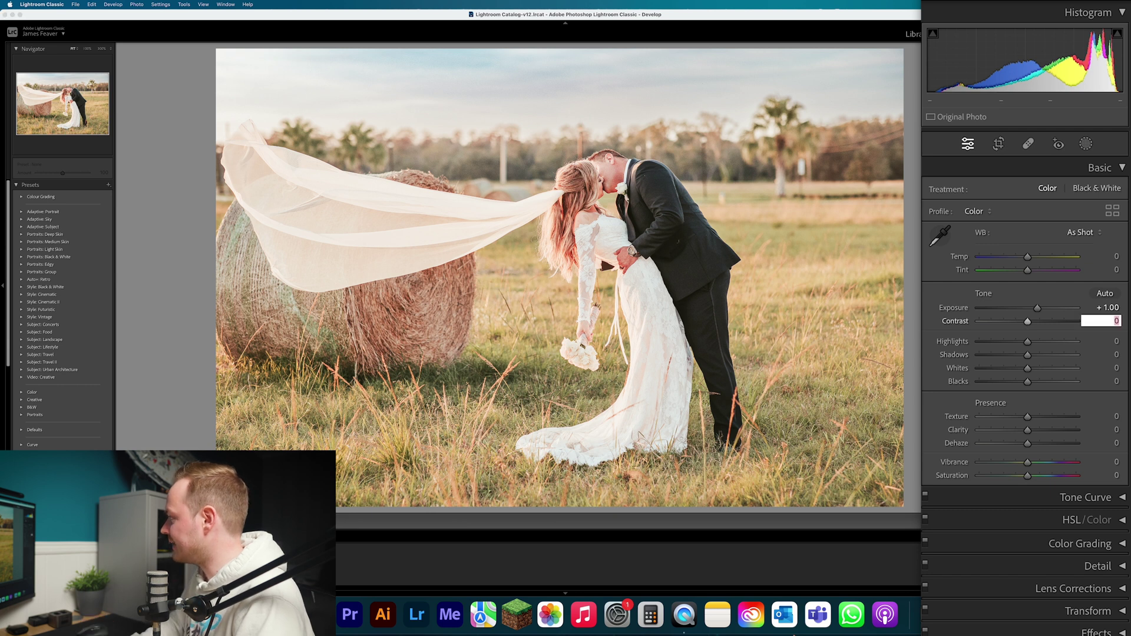
key(Return)
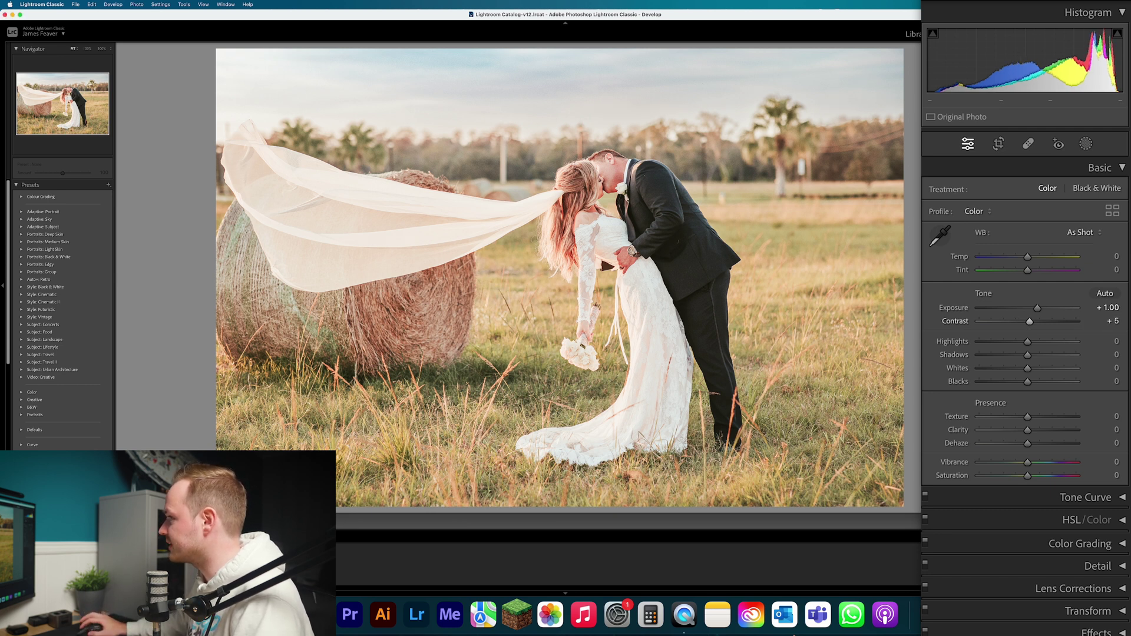
drag(1027, 342, 998, 342)
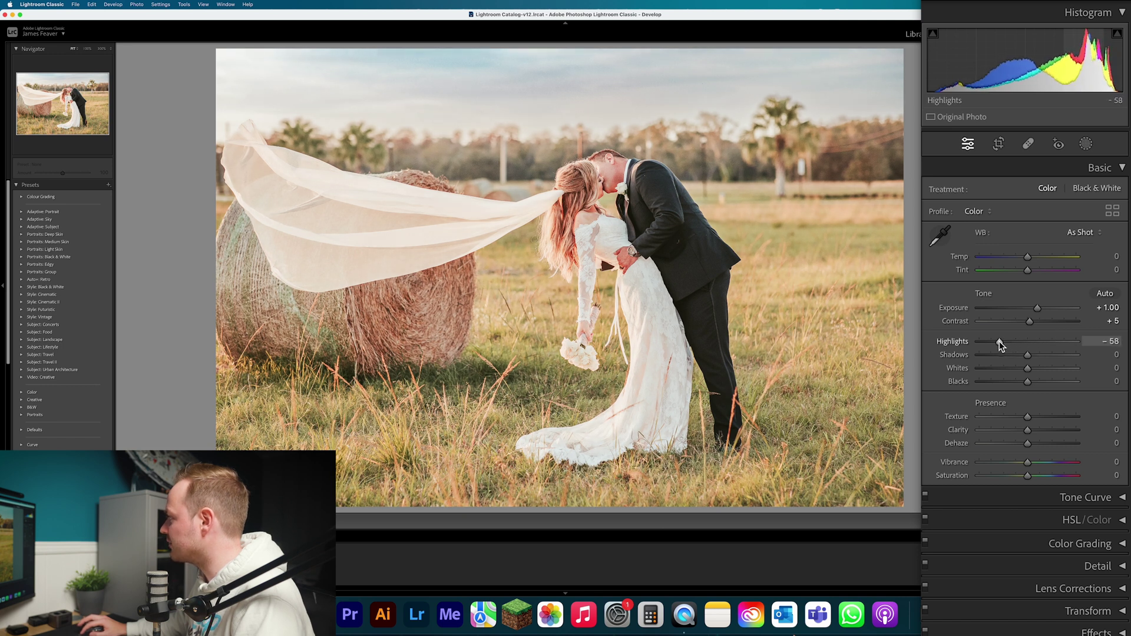
click(1100, 341)
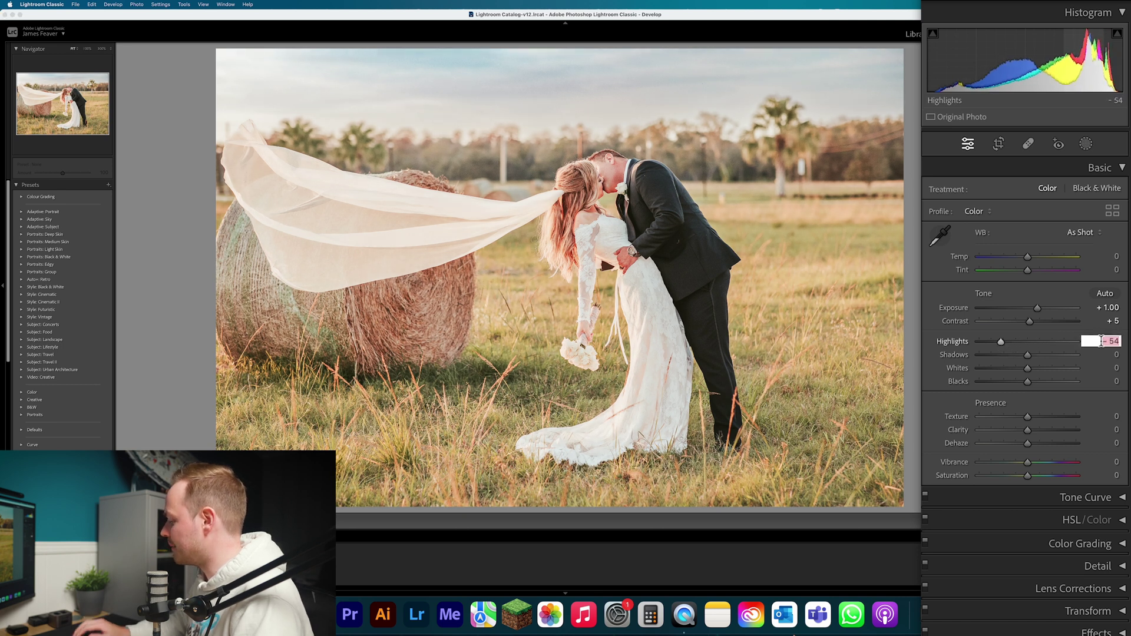
text(- 50)
key(Return)
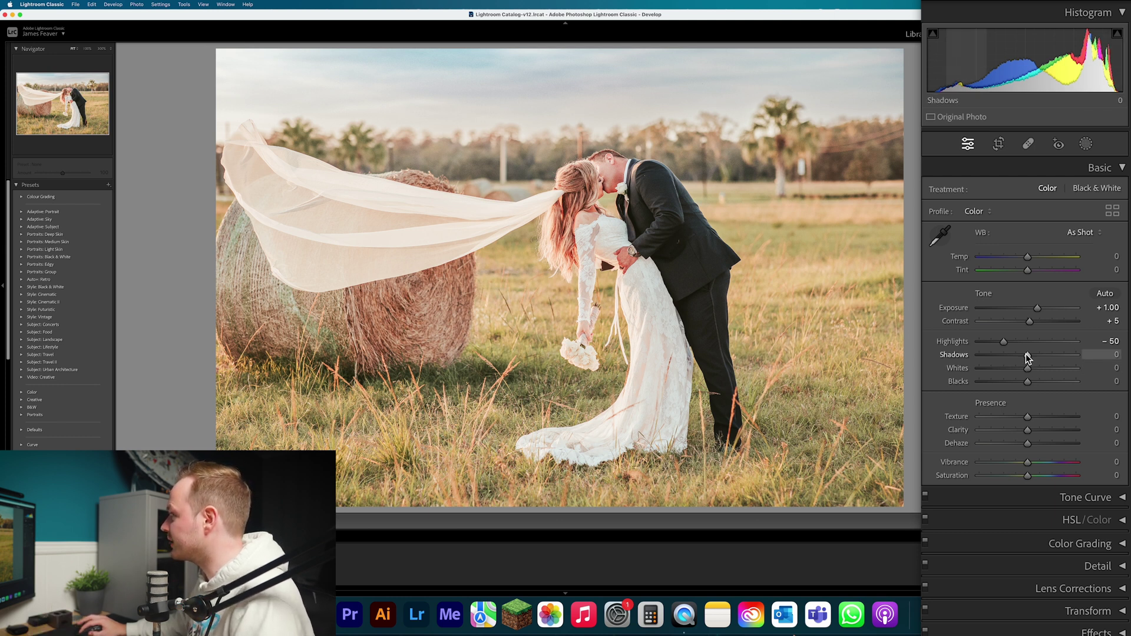
Lift Shadows to +50, raise Whites to +35 and deepen Blacks to −28
drag(1025, 354, 1047, 355)
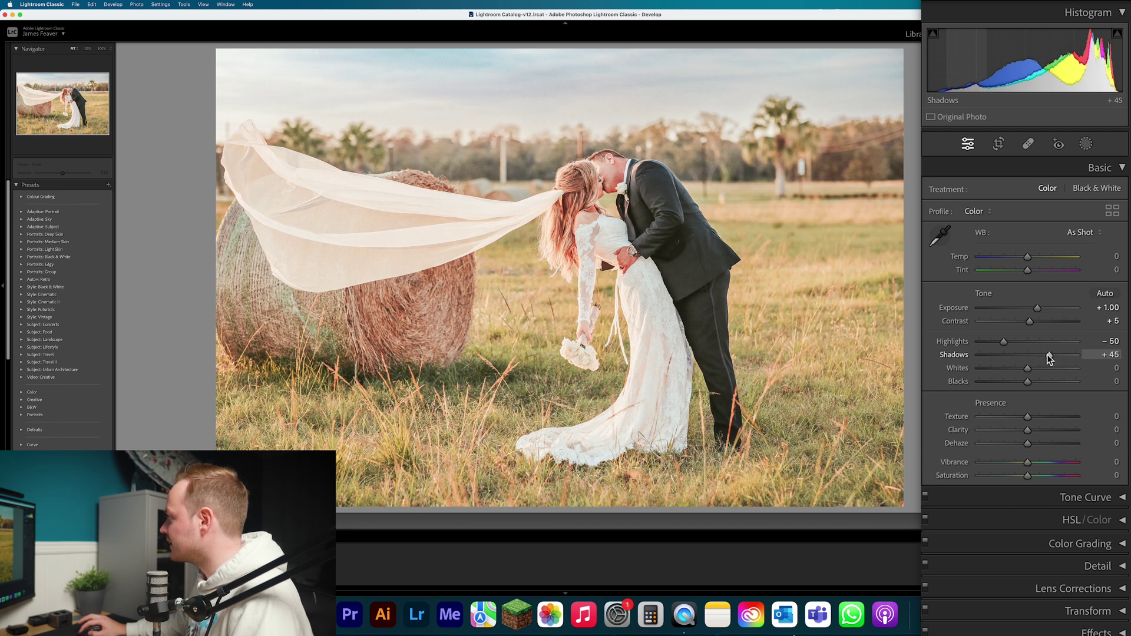
click(1101, 357)
text(50)
key(Return)
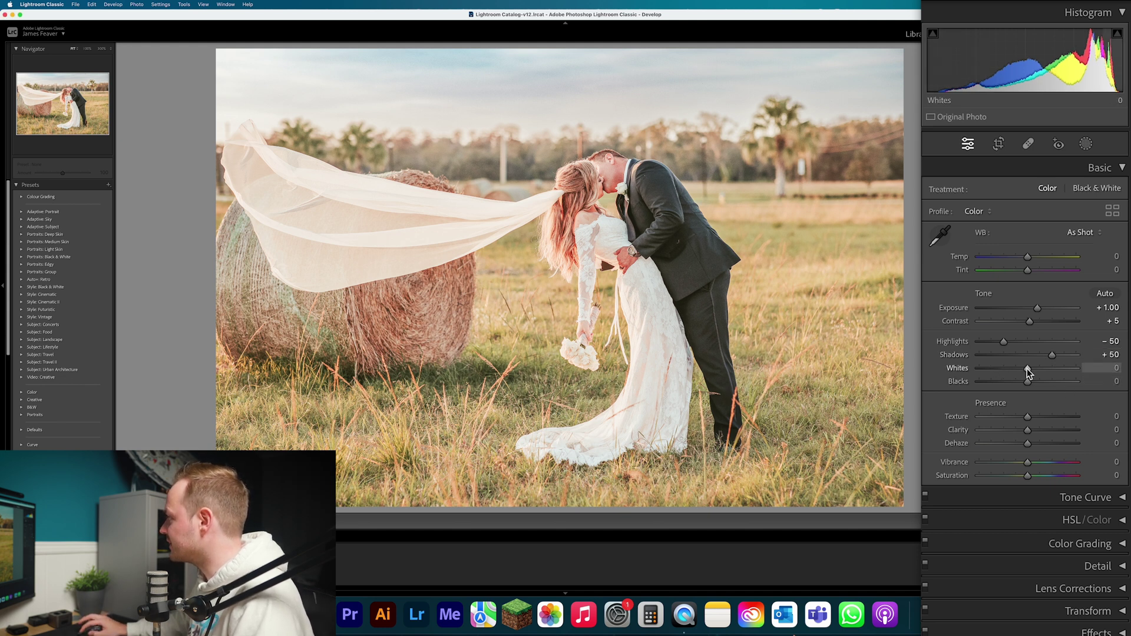
mouse_move(1028, 369)
mouse_down()
mouse_move(1054, 365)
mouse_move(1044, 368)
mouse_up()
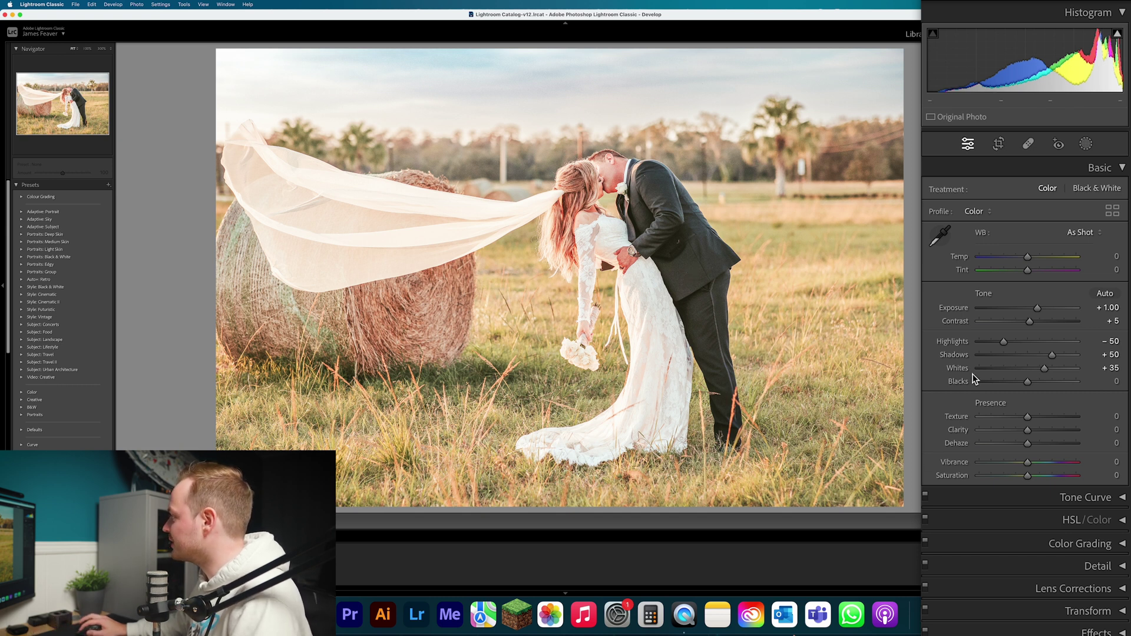
drag(1028, 382, 1014, 383)
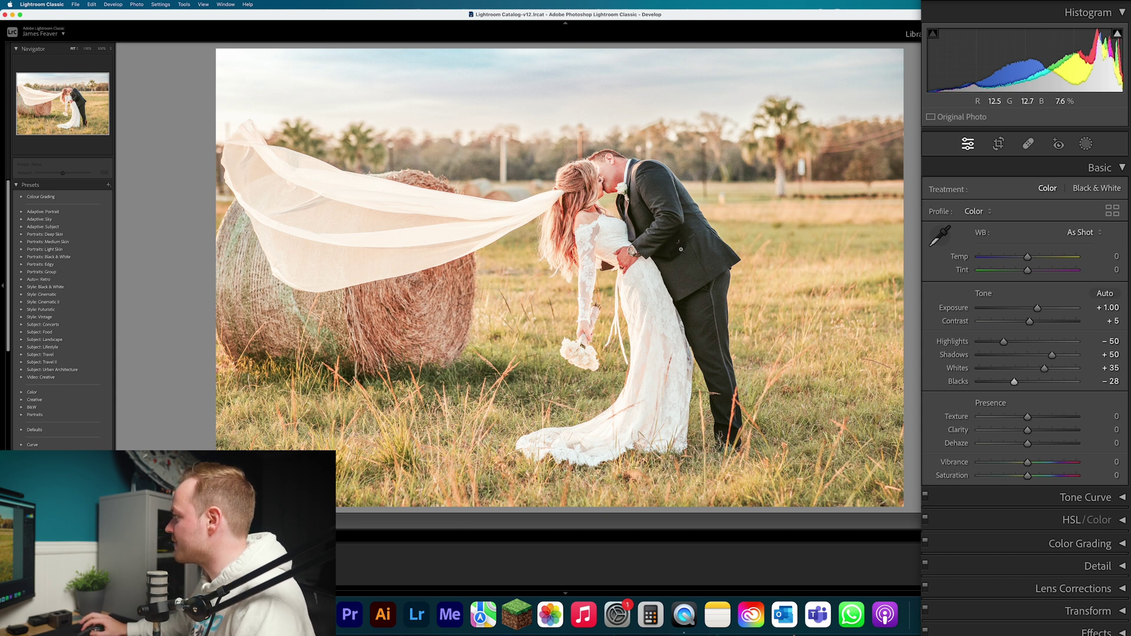
Enter Texture +10, Clarity −10, Dehaze +5 and Vibrance +15, then collapse the Basic panel
click(1110, 415)
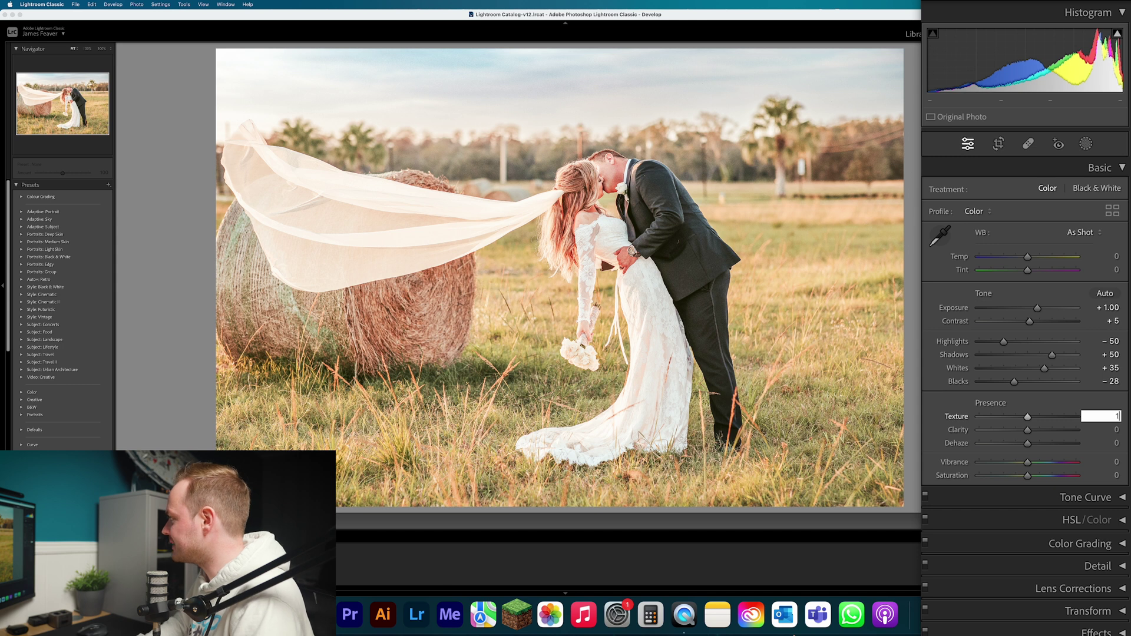
key(Return)
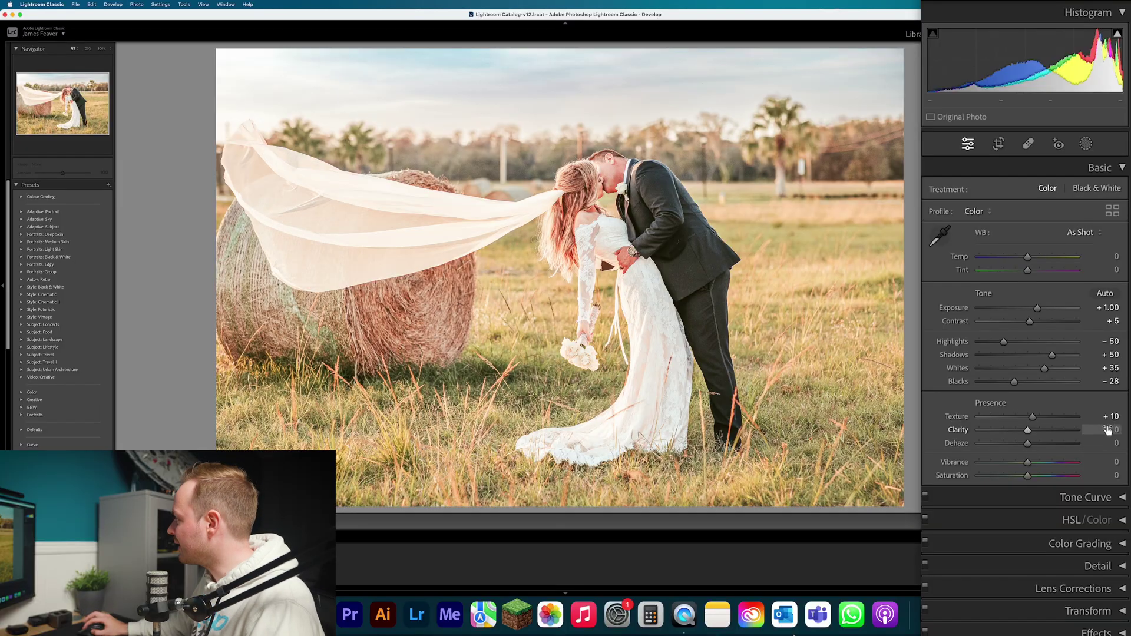
click(1113, 429)
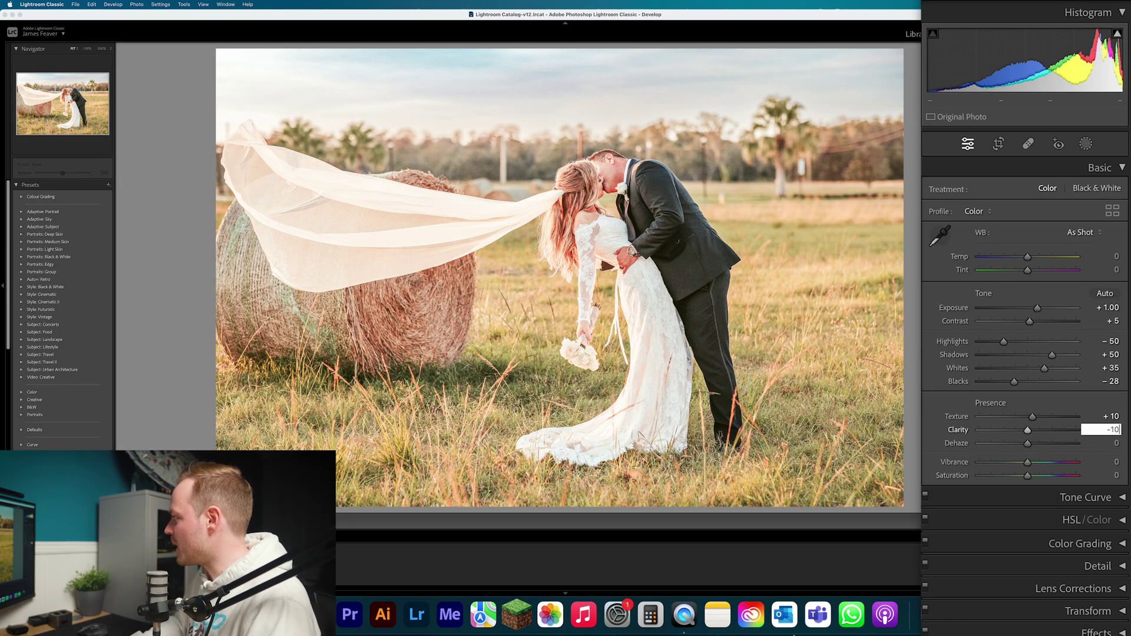
key(Return)
click(1112, 443)
key(Return)
click(1123, 463)
text(15)
key(Return)
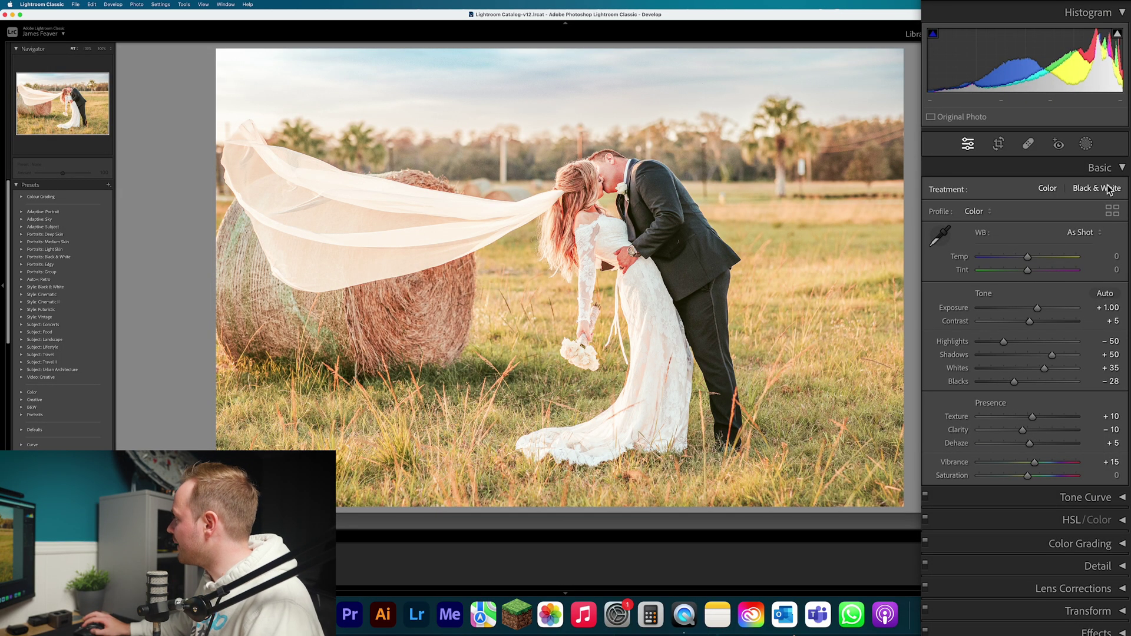
click(1122, 168)
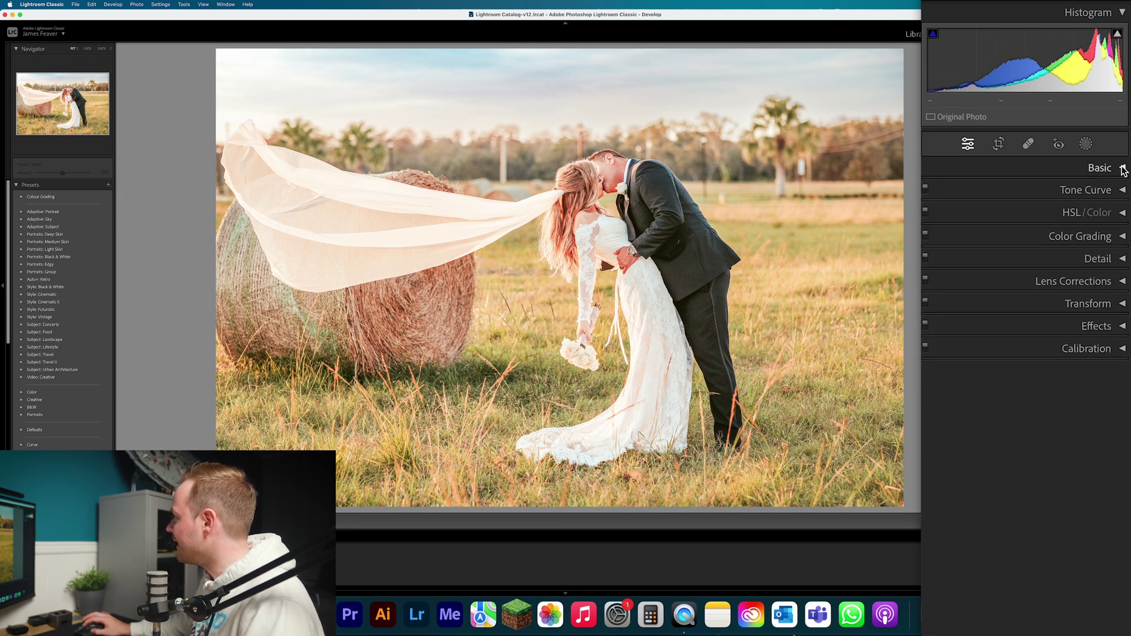
In the HSL/Color Hue tab, shift the Yellow hue to +25
click(1123, 213)
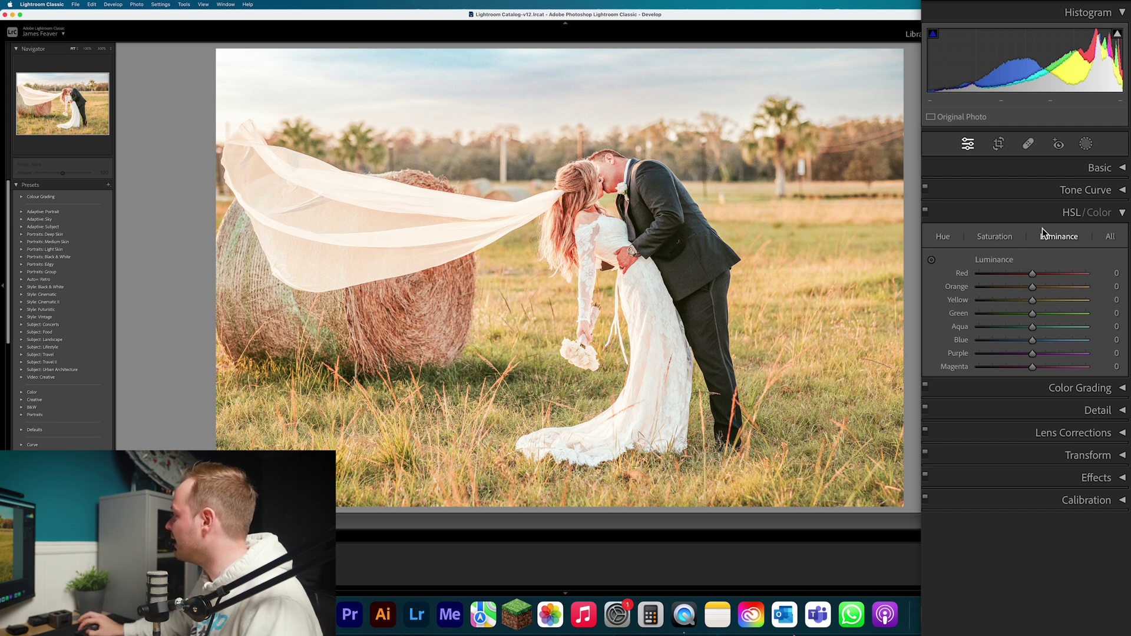
click(942, 234)
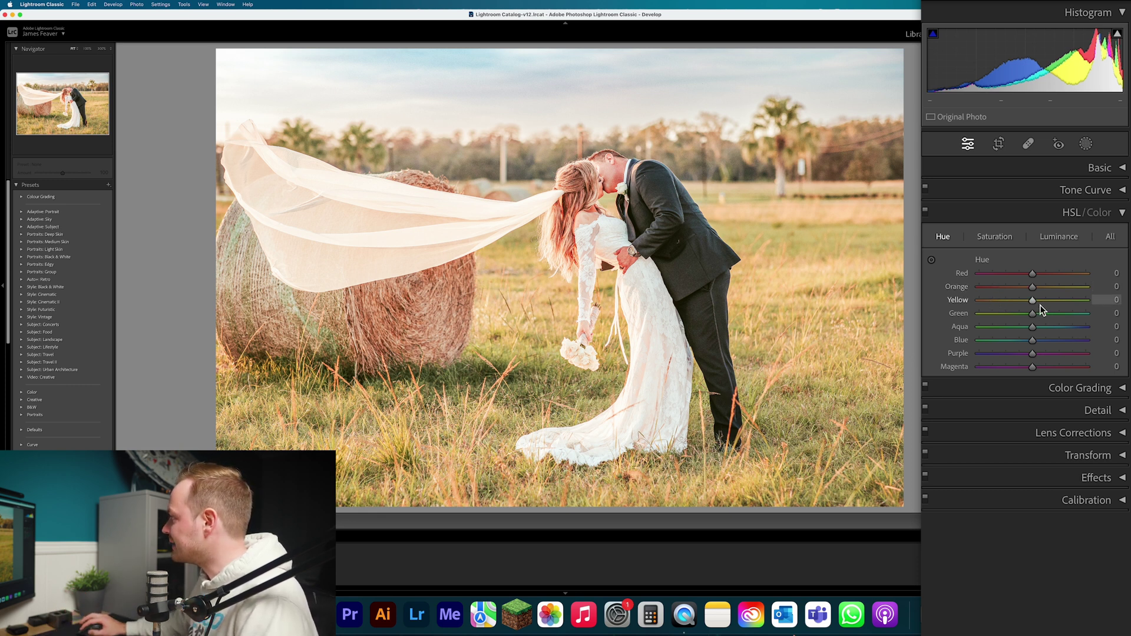
drag(1032, 300, 1050, 300)
click(1105, 300)
text(25)
key(Return)
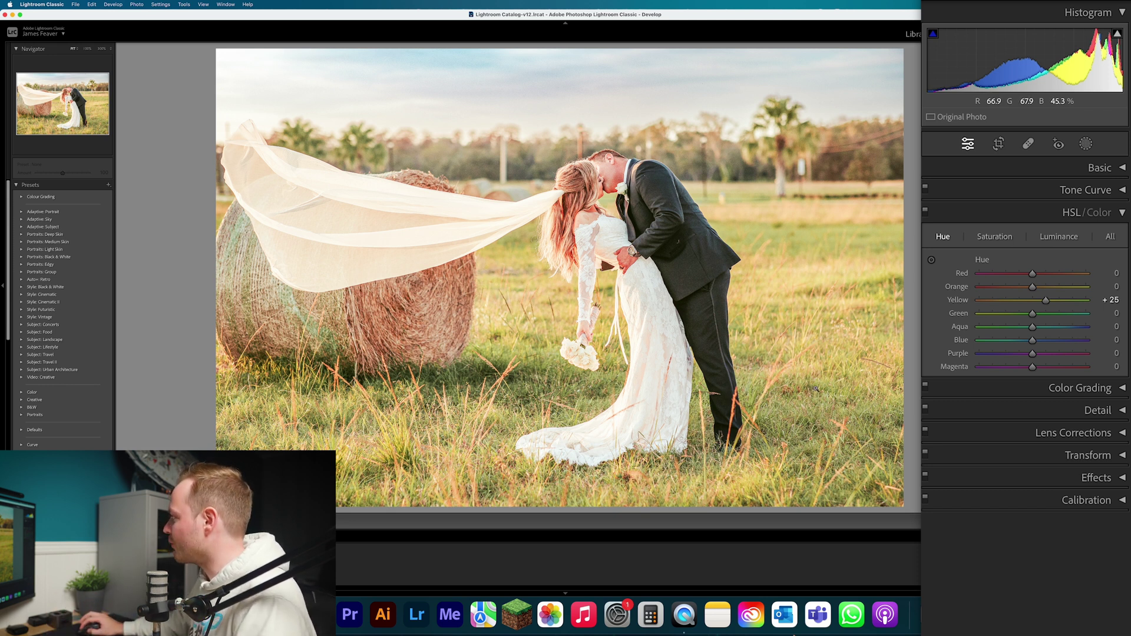
Set the Green hue to +50 and the Aqua hue to −25
click(1111, 313)
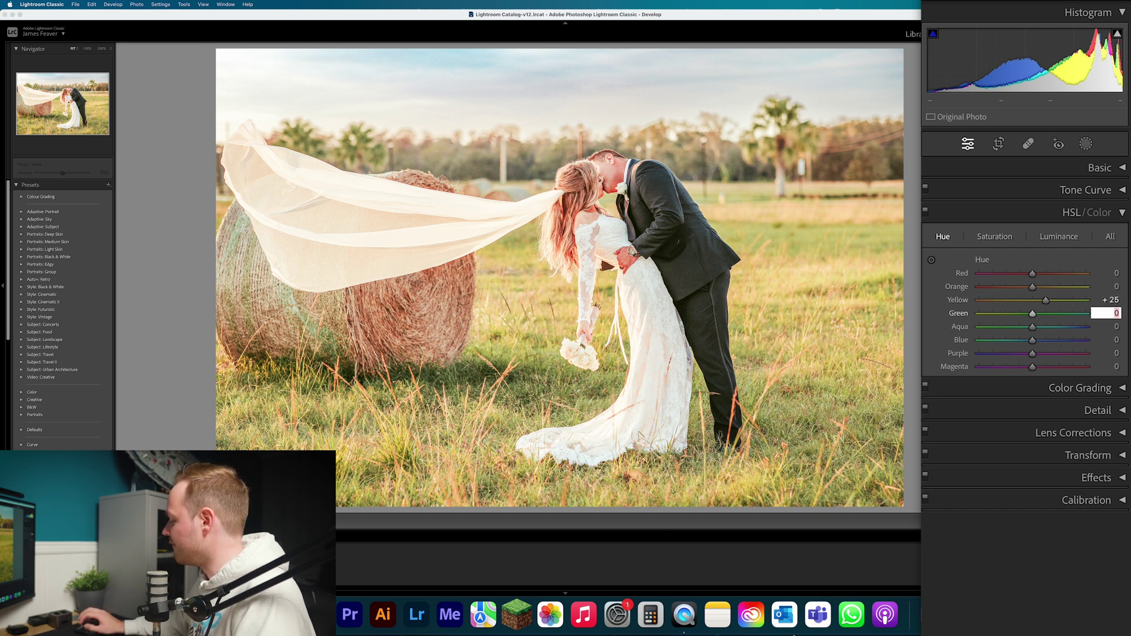
text(50)
key(Return)
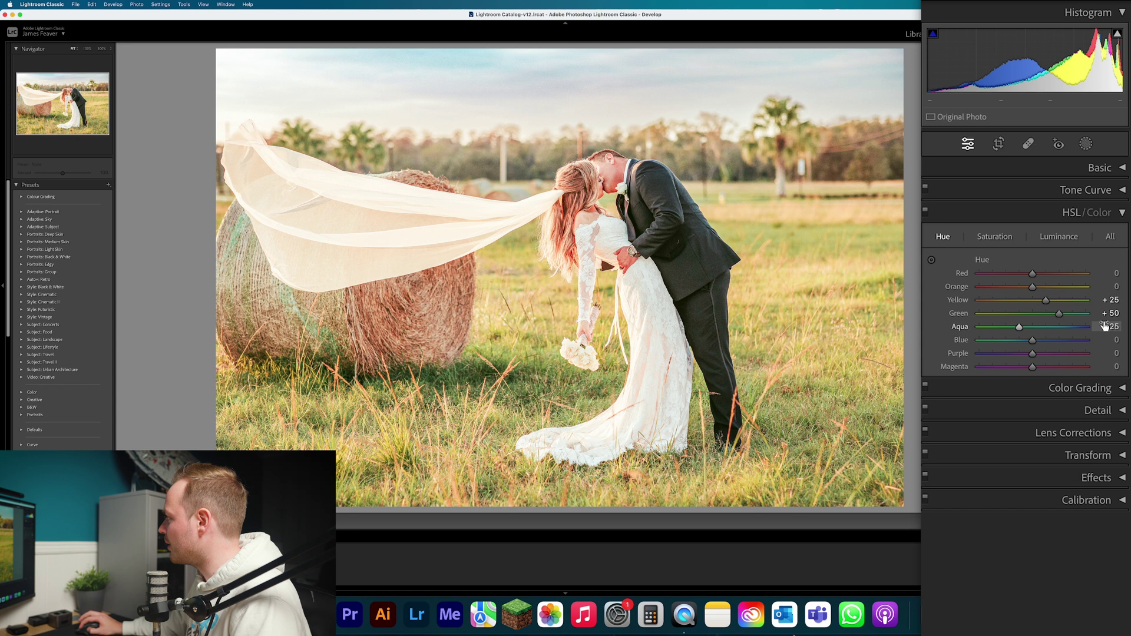
drag(1019, 327, 1017, 327)
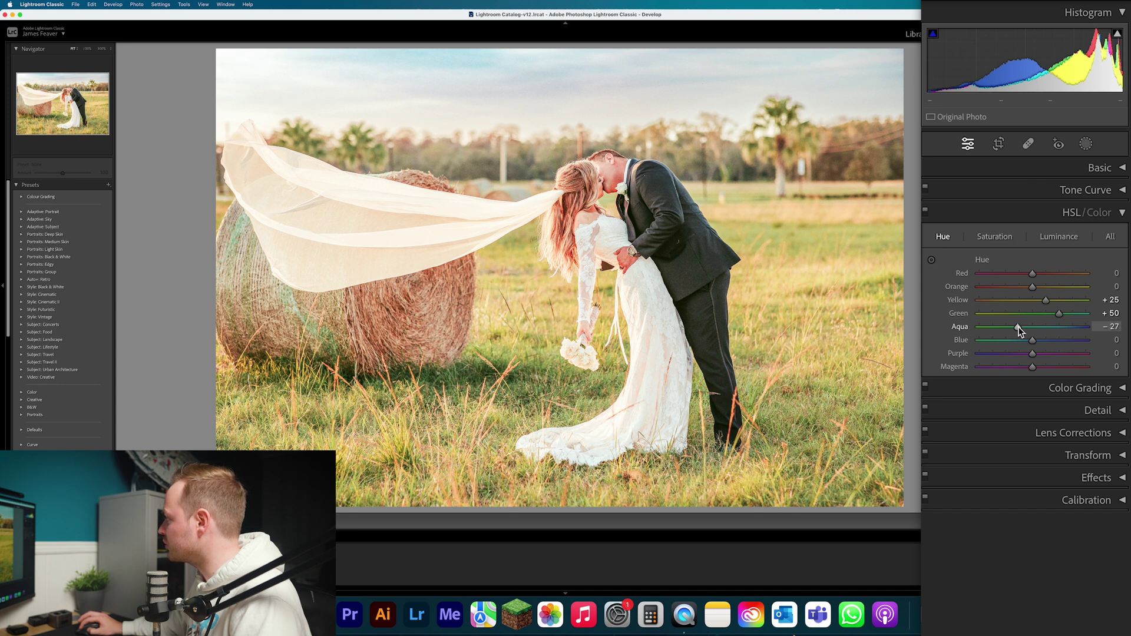
click(1116, 326)
key(BackSpace)
key(Return)
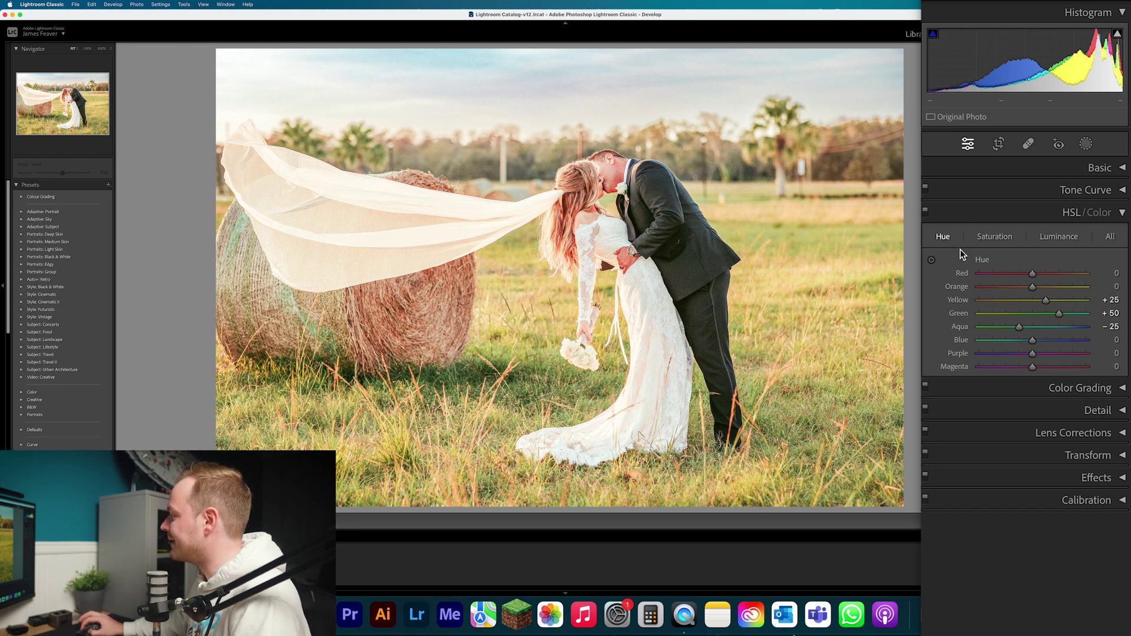
In the HSL Saturation tab, set Yellow −25, Green −50 and Blue +15
click(998, 235)
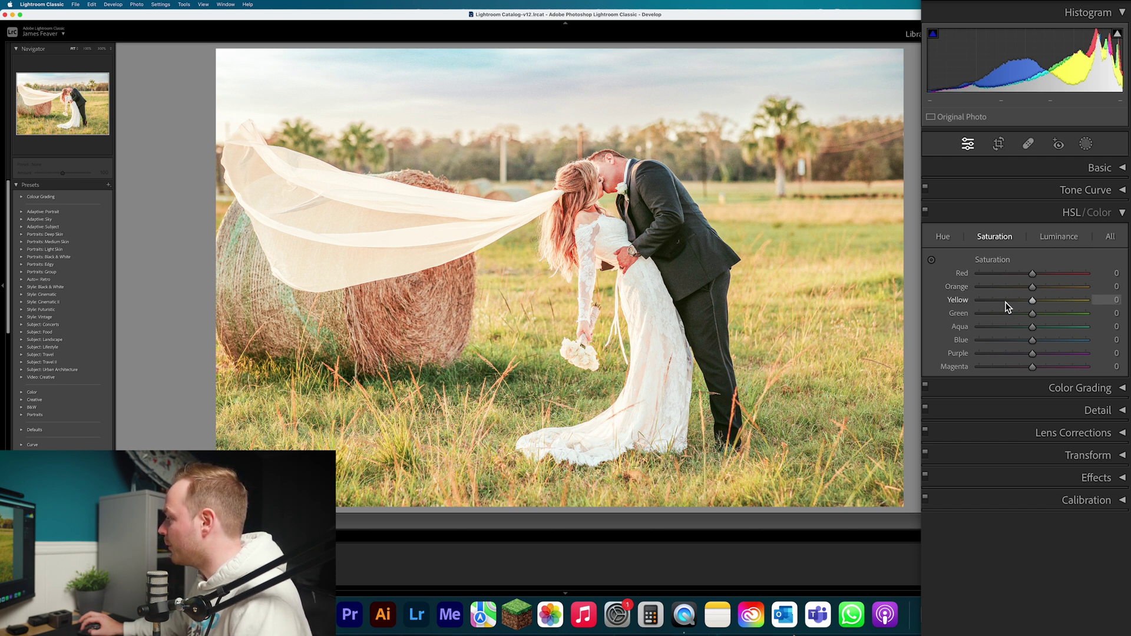
click(1099, 299)
text(-25)
key(Return)
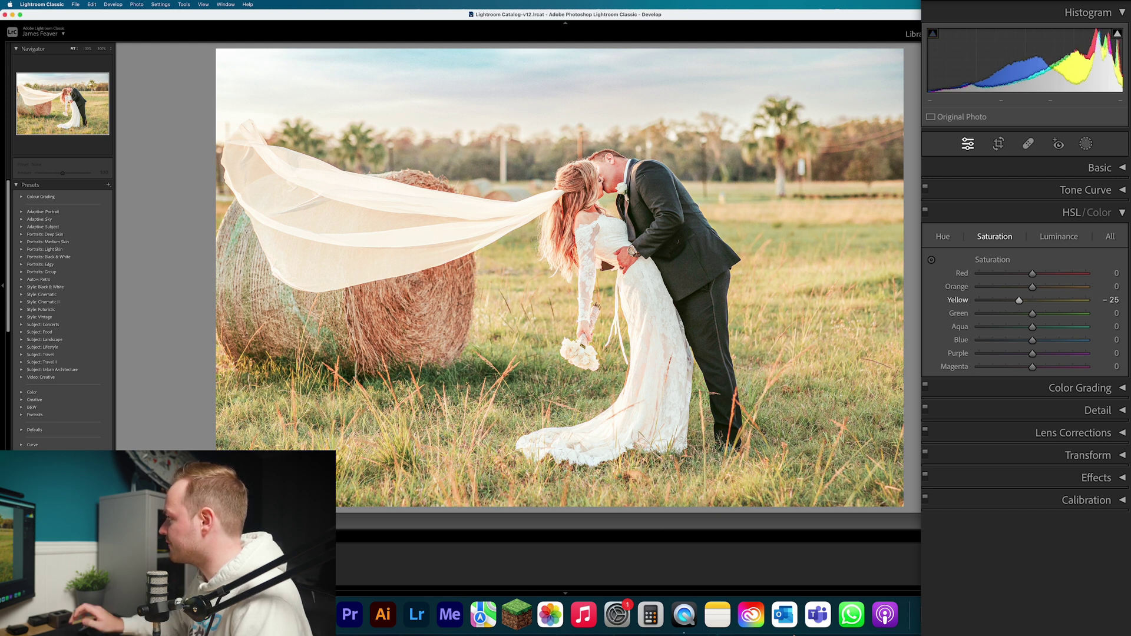
click(1103, 315)
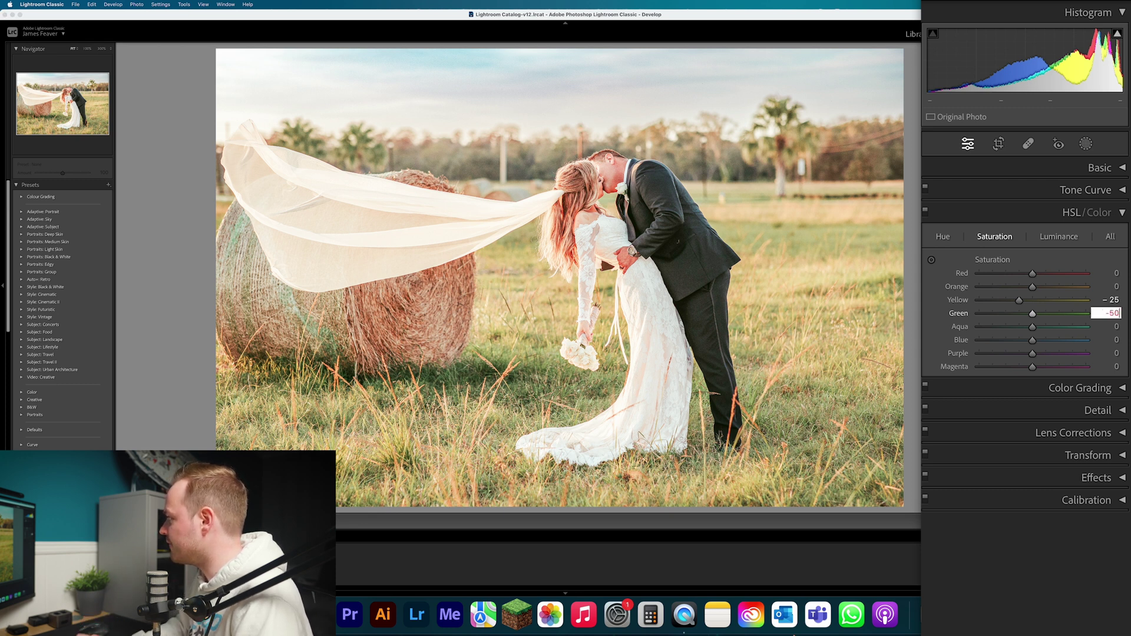
key(Return)
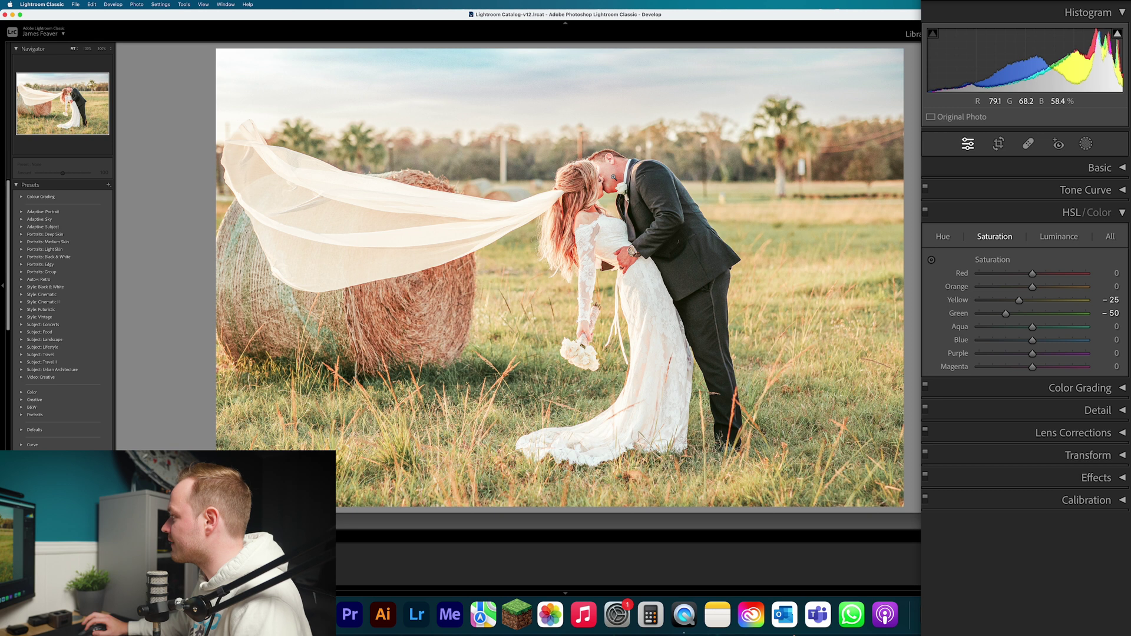
click(1115, 340)
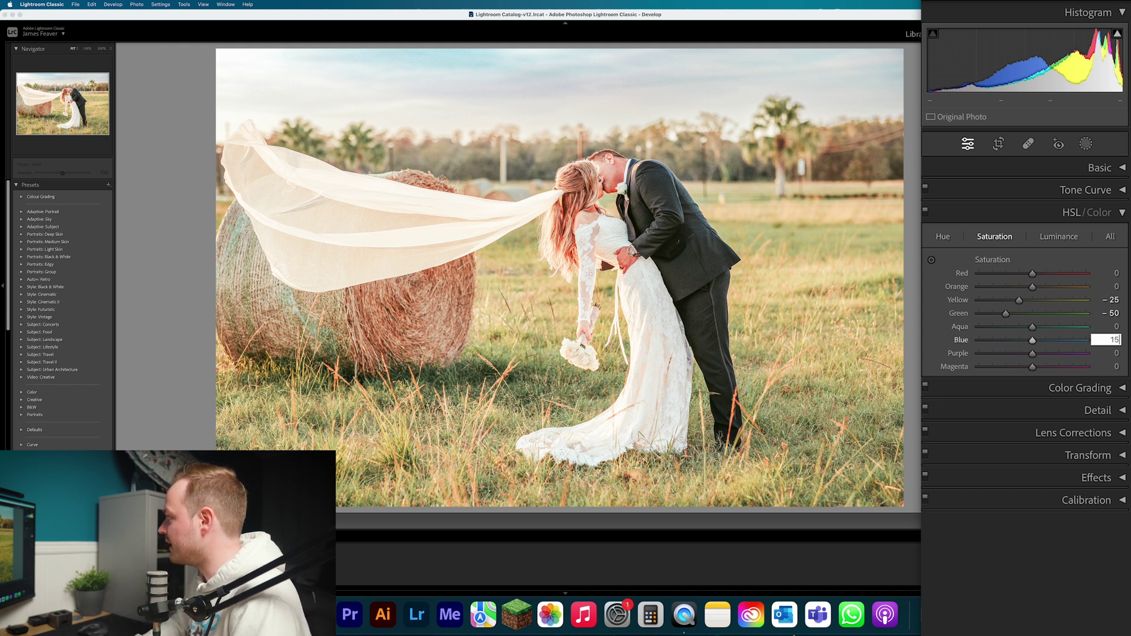
key(Return)
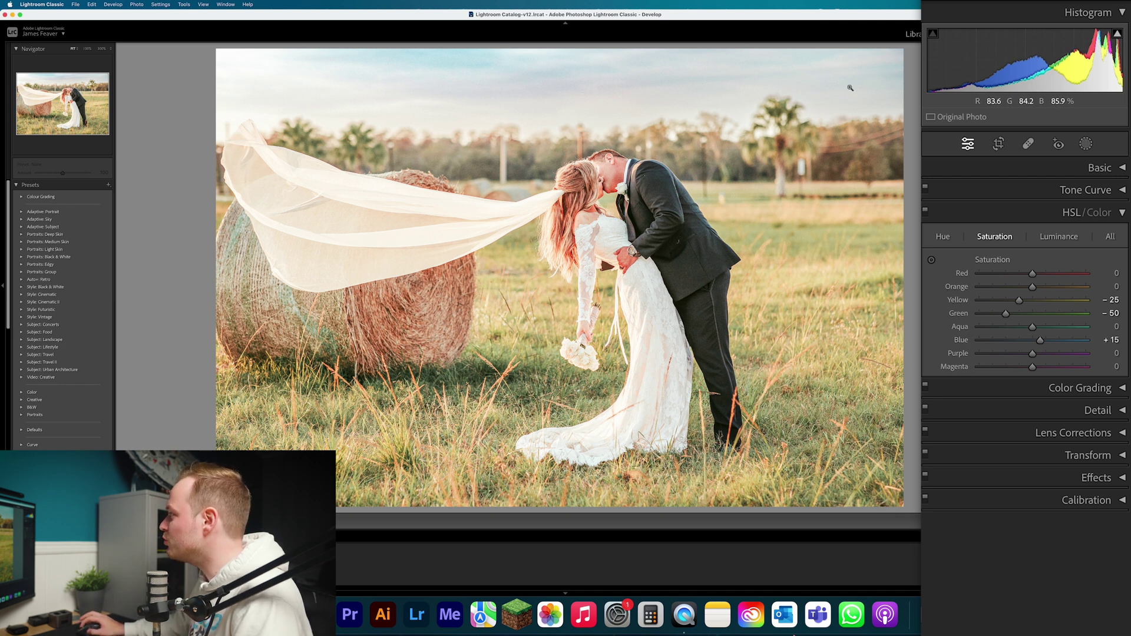
Zoom into the sky to check detail, return to Fit, and switch HSL to Luminance
click(462, 61)
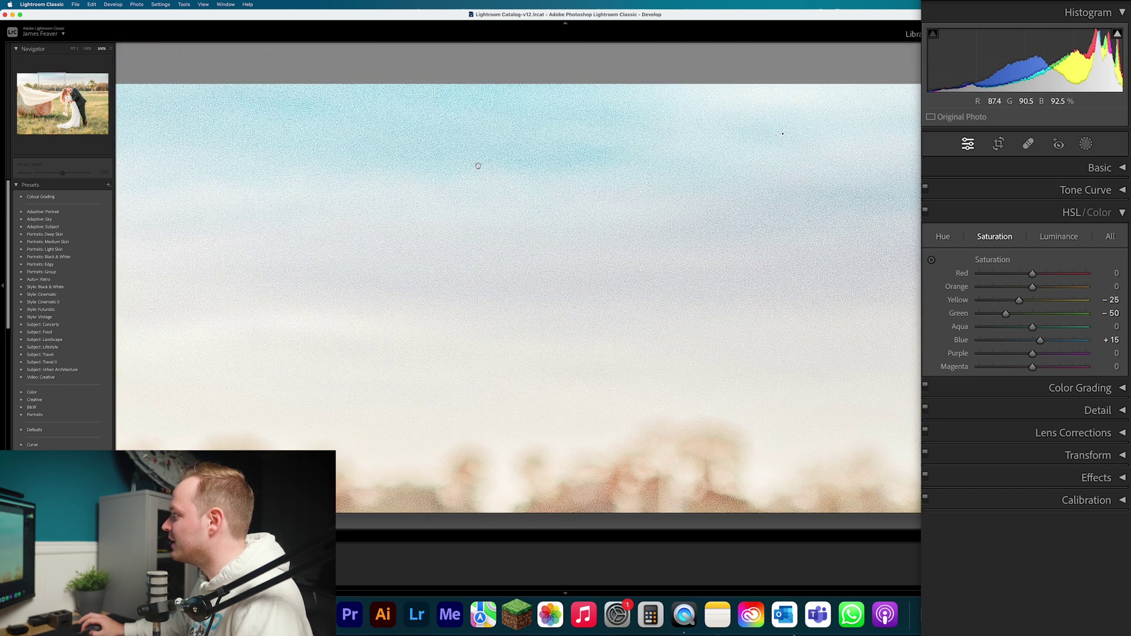
click(477, 164)
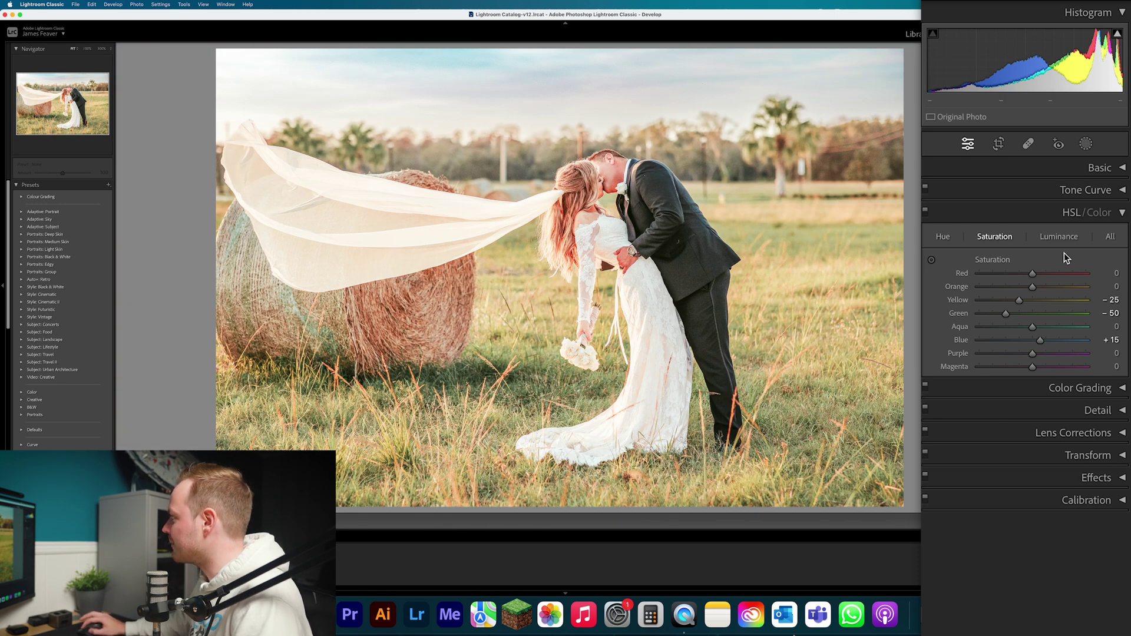
click(1058, 238)
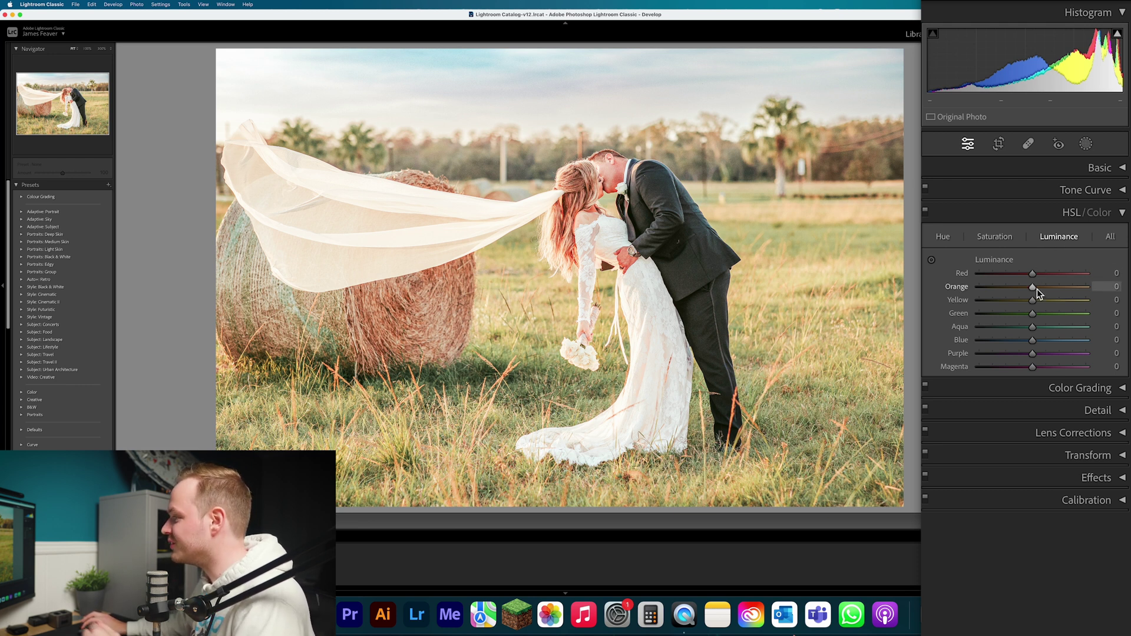
Set HSL luminance to Yellow +35, Green +70, Aqua −10 and Blue −20
click(1109, 301)
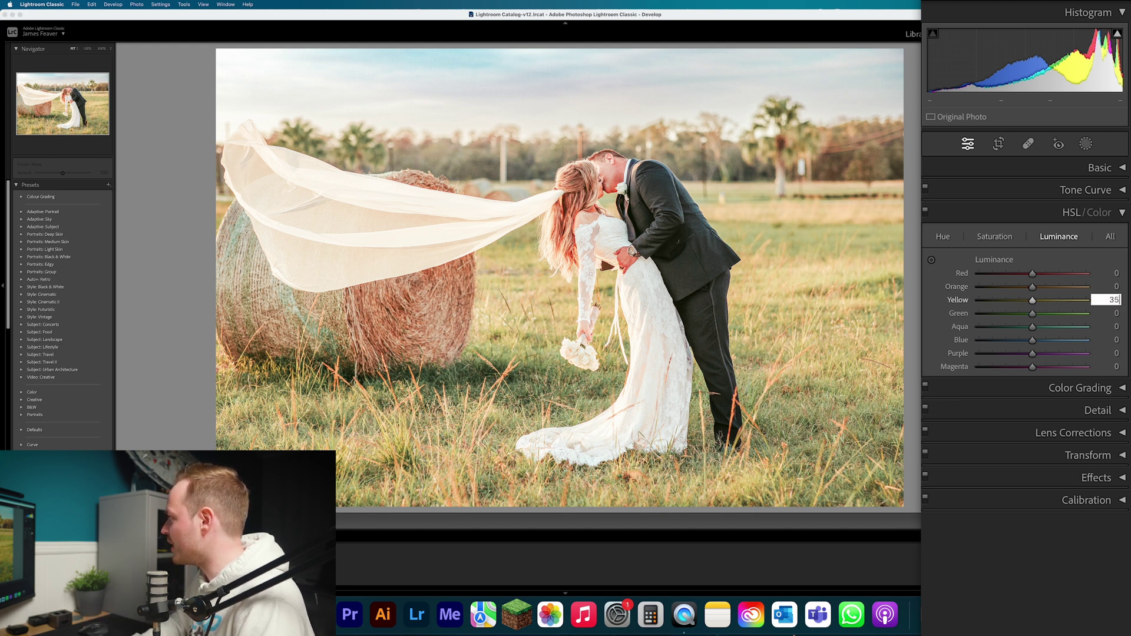
key(Return)
click(1106, 314)
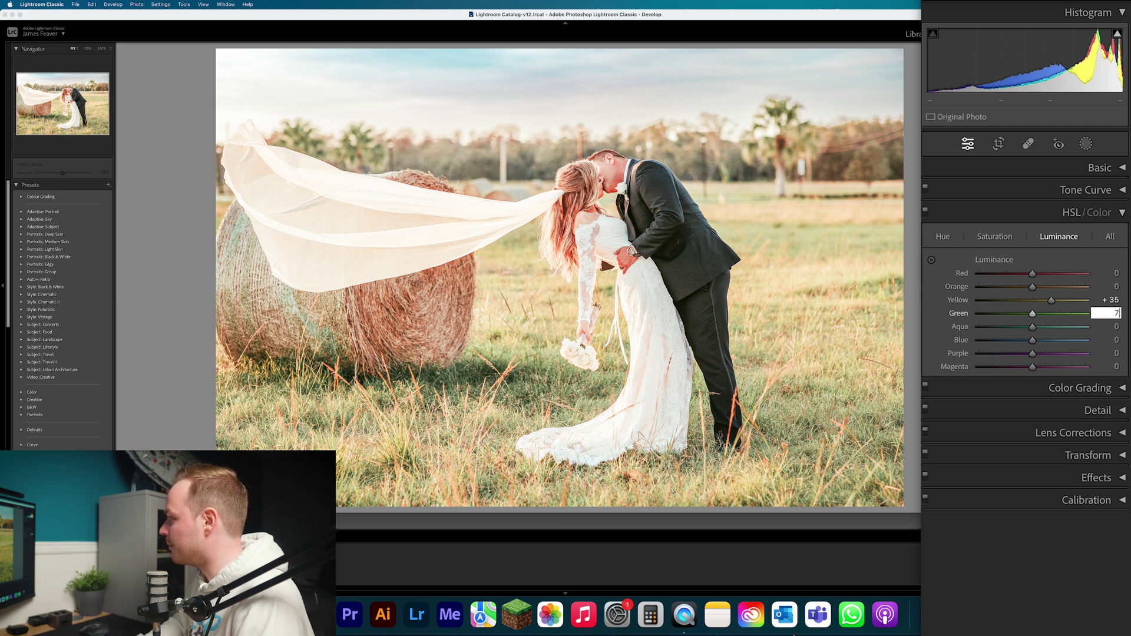
text(70)
key(Return)
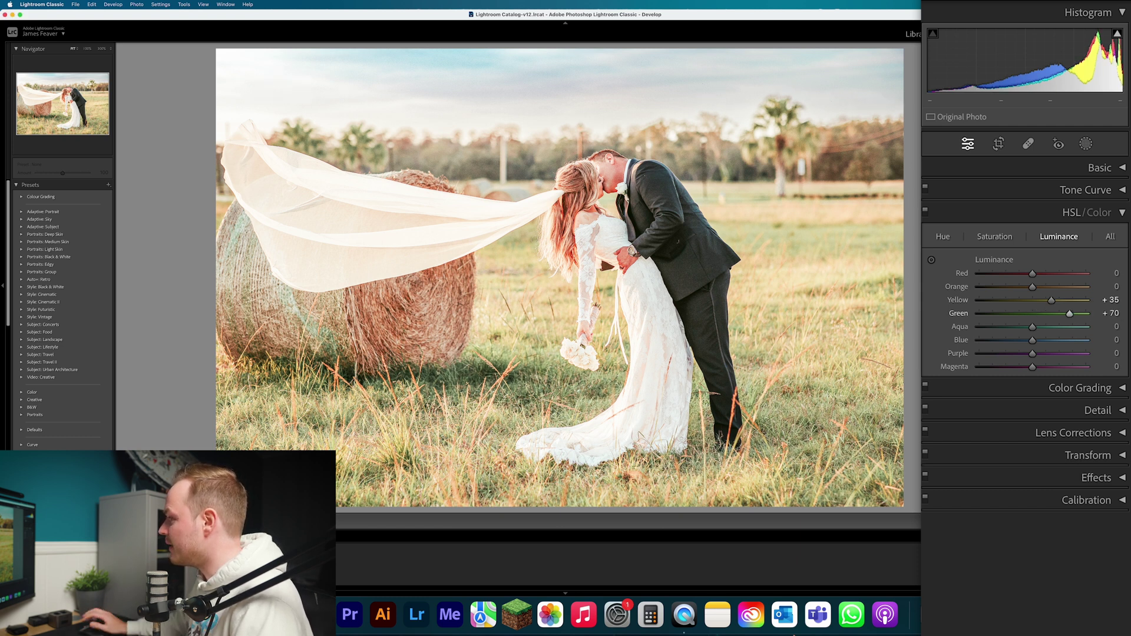
click(1107, 327)
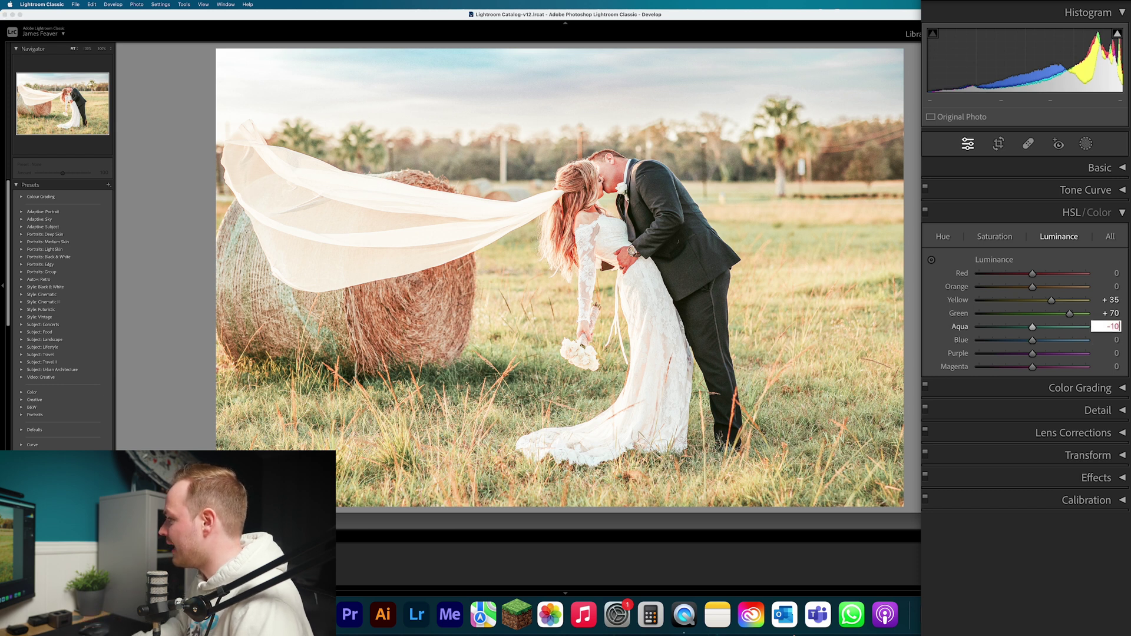
key(Return)
click(1110, 339)
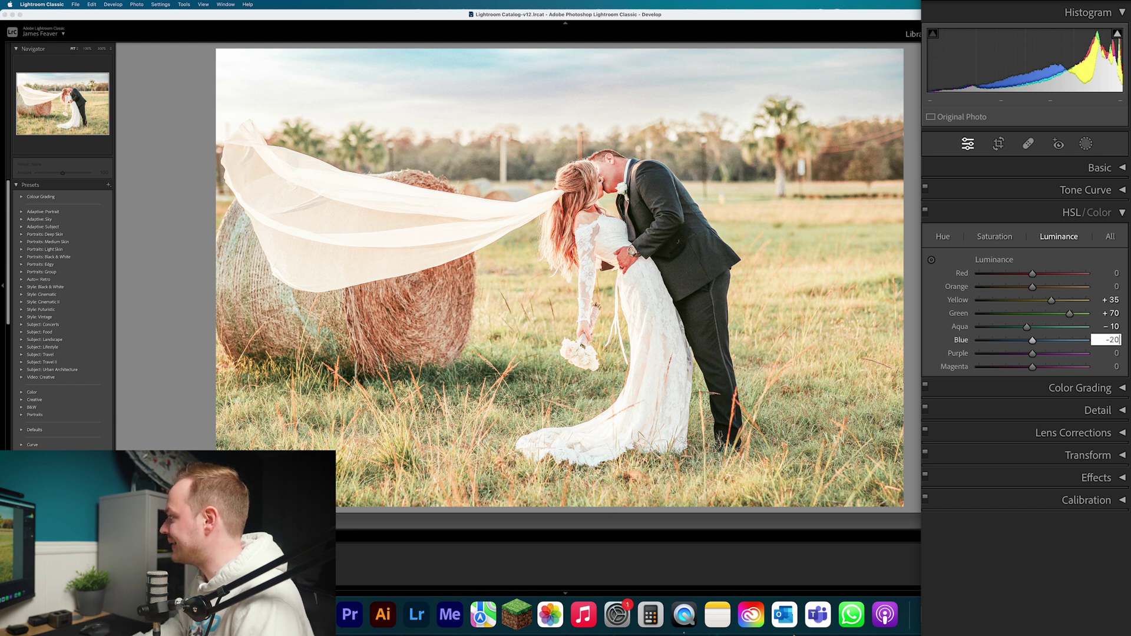
key(Return)
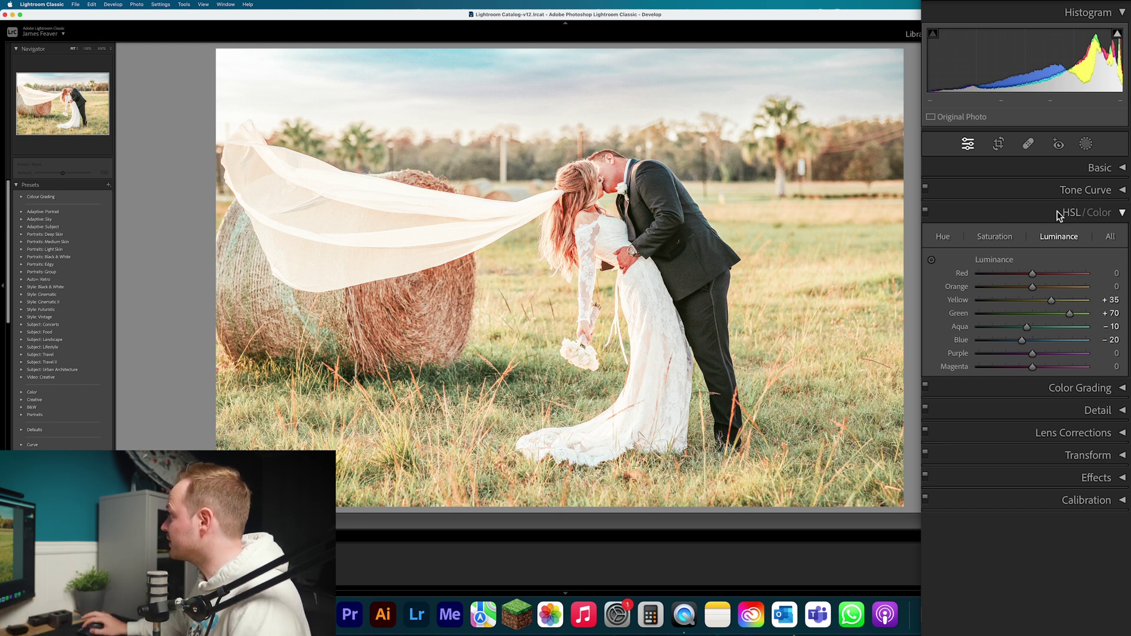
Toggle the HSL adjustments off and on to compare, then raise Yellow luminance to +60
click(924, 212)
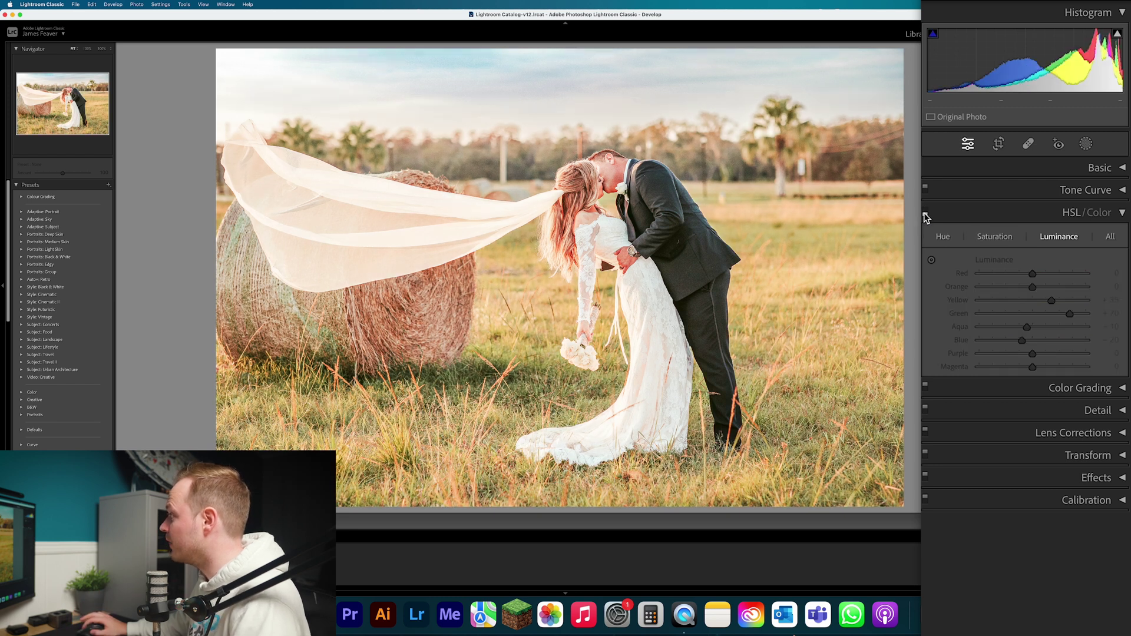
click(924, 212)
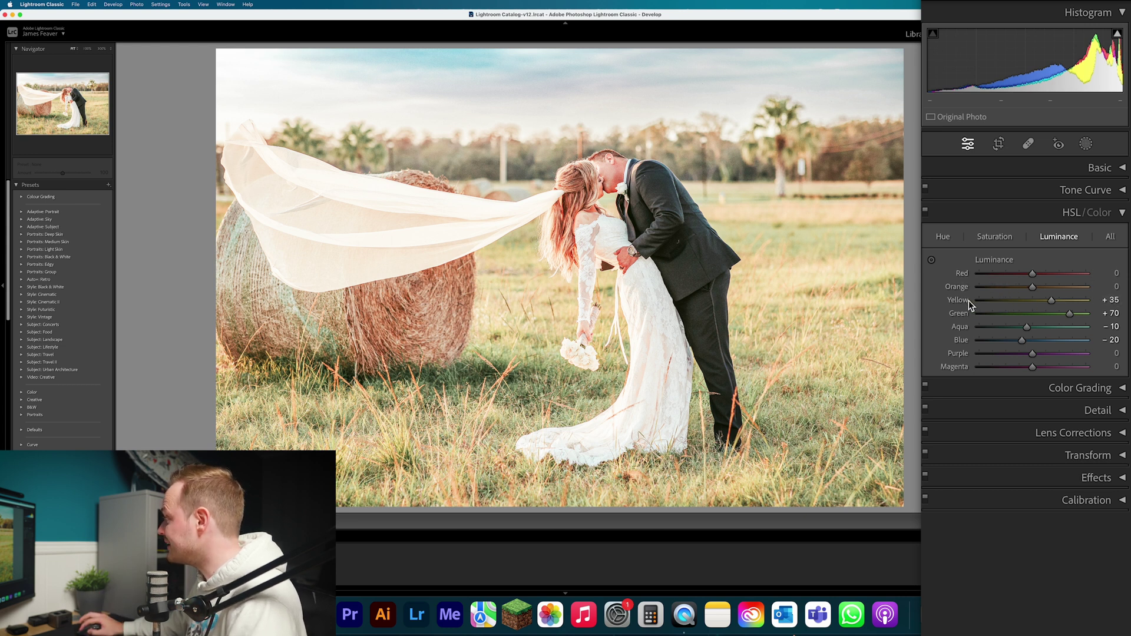
mouse_move(1052, 299)
mouse_down()
mouse_move(1072, 298)
mouse_move(1063, 296)
mouse_up()
click(1107, 300)
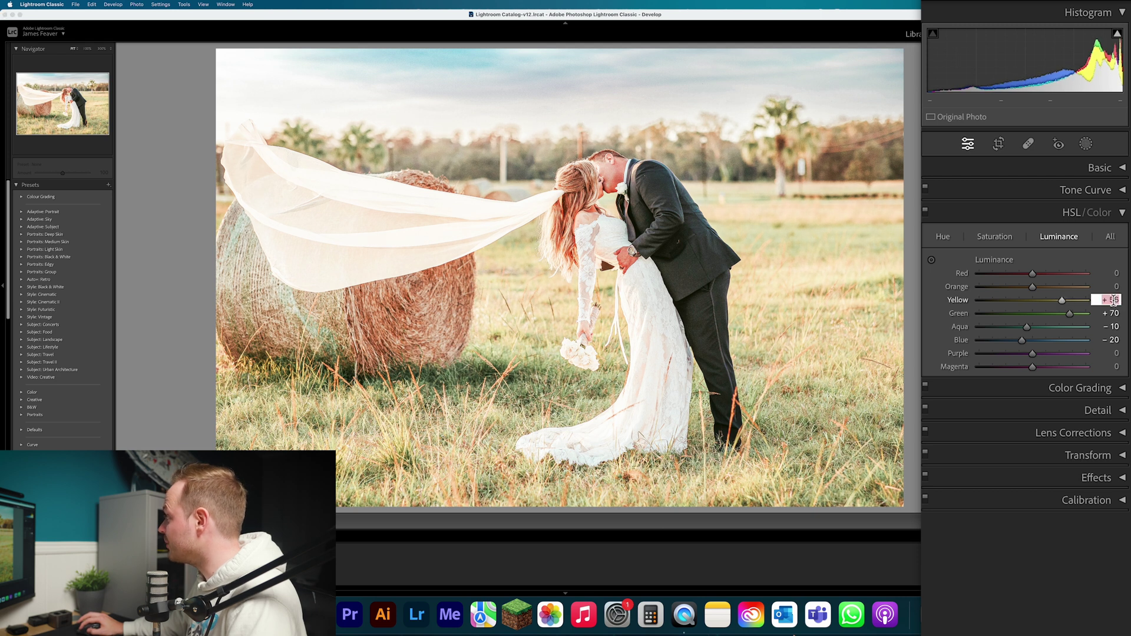
text(60)
key(Return)
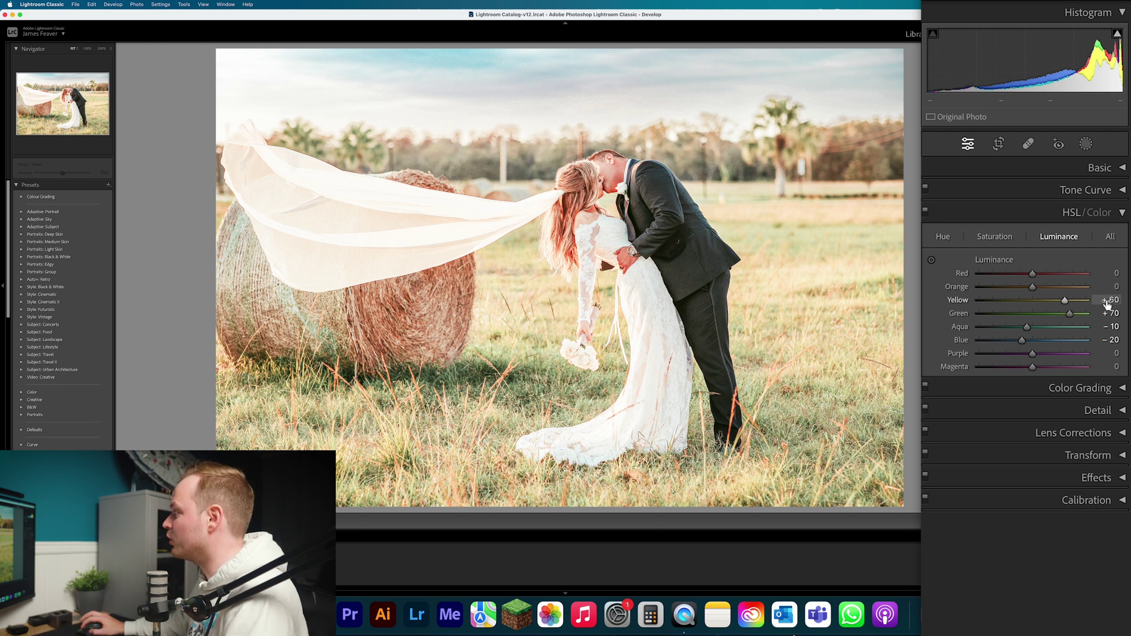
In Color Grading, tint the Highlights wheel to hue 43 with saturation 8
click(1119, 215)
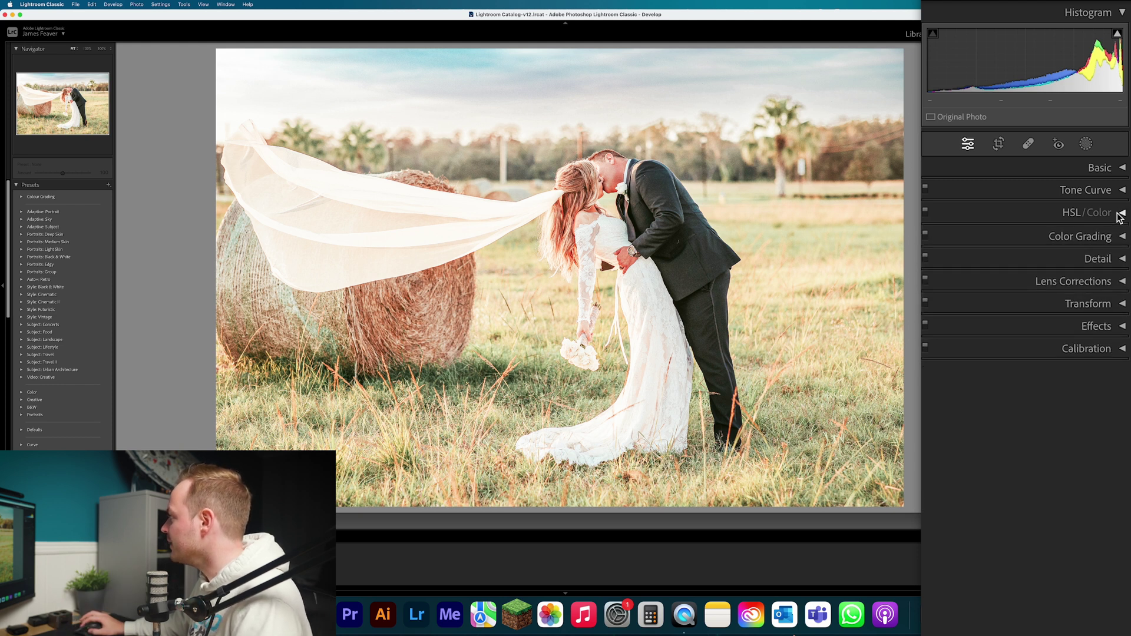
click(1120, 236)
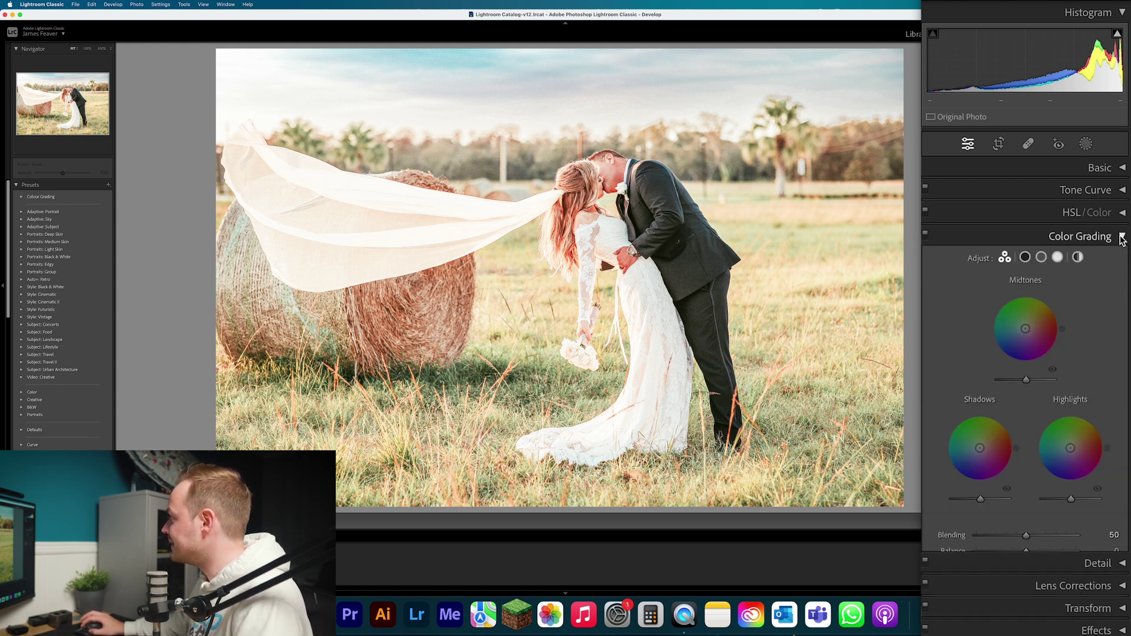
click(1058, 258)
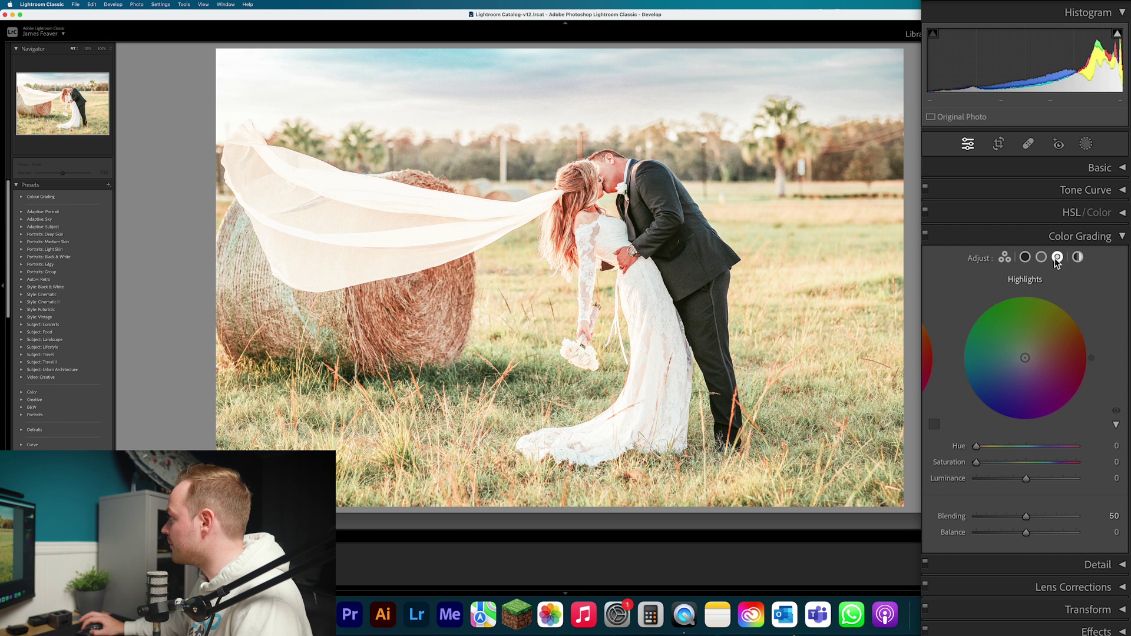
drag(1093, 360, 1074, 312)
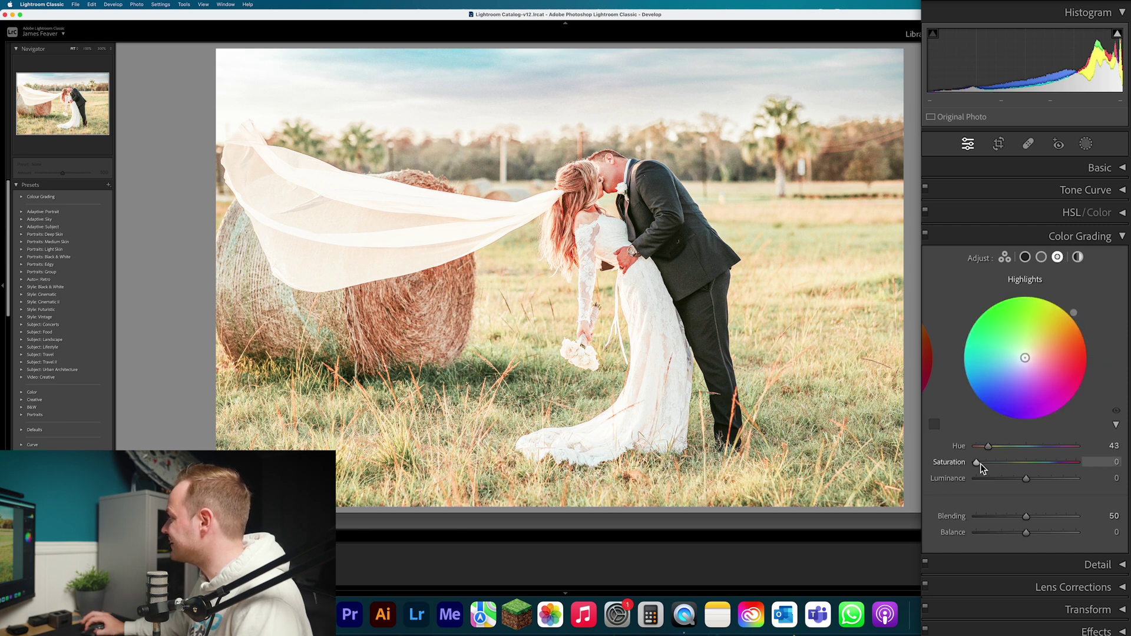
drag(979, 463, 984, 462)
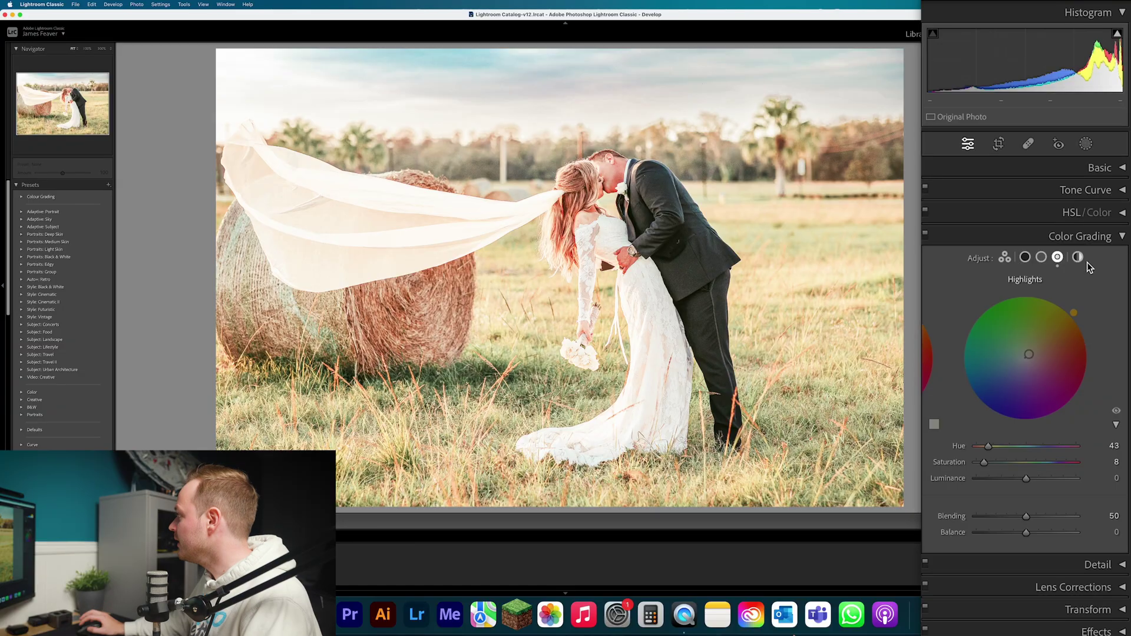
click(1121, 237)
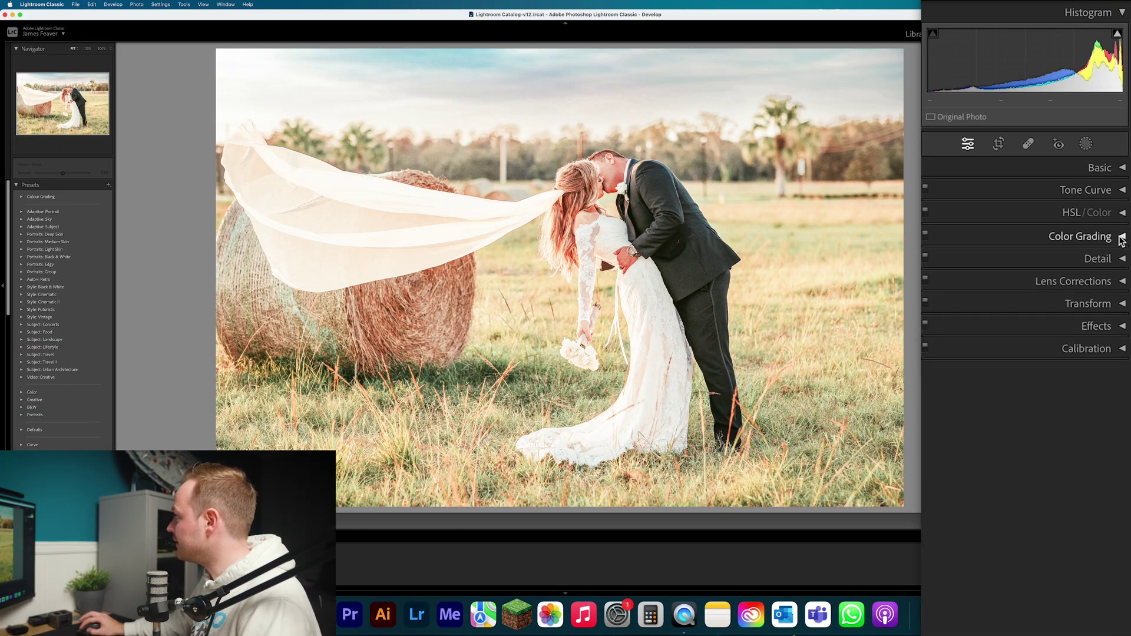
In Lens Corrections, enable Remove Chromatic Aberration and Enable Profile Corrections
click(1121, 282)
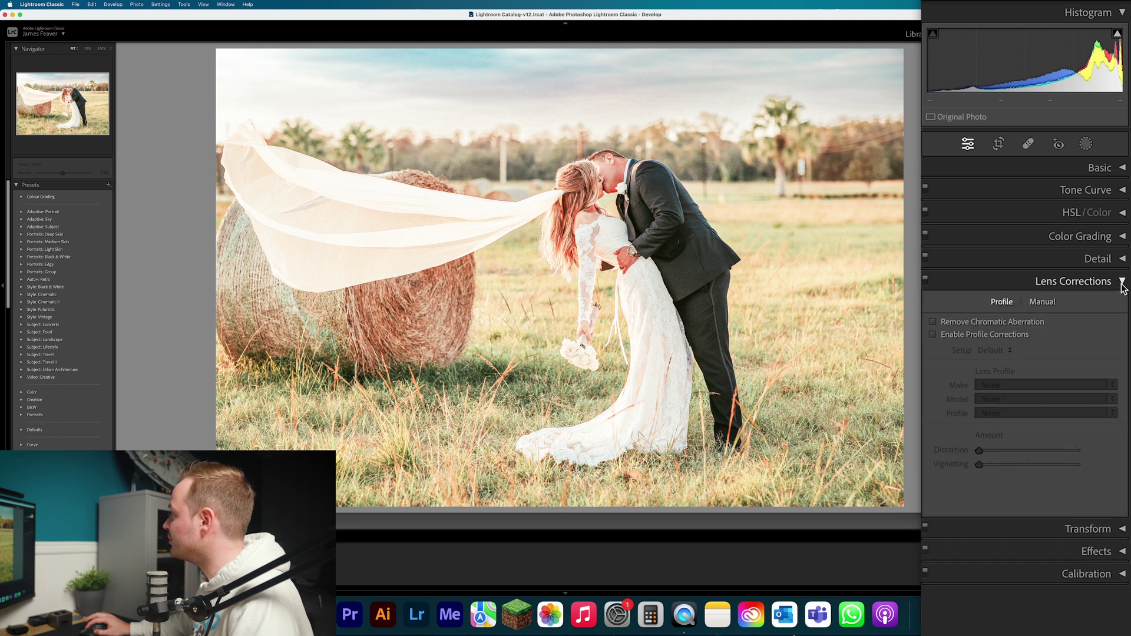
click(934, 335)
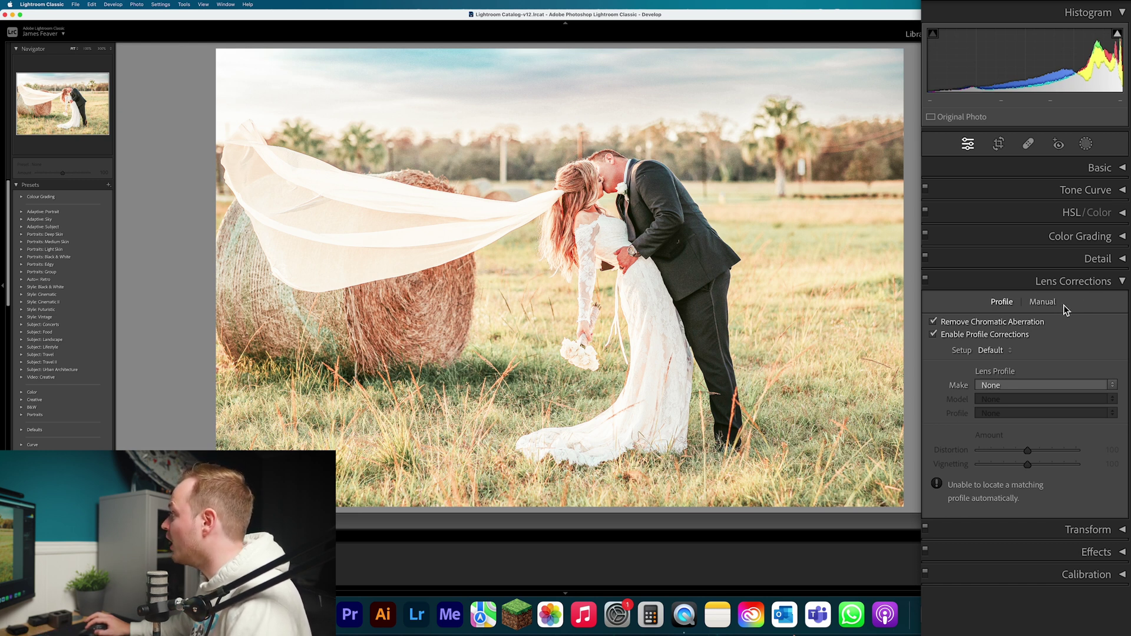
click(1121, 282)
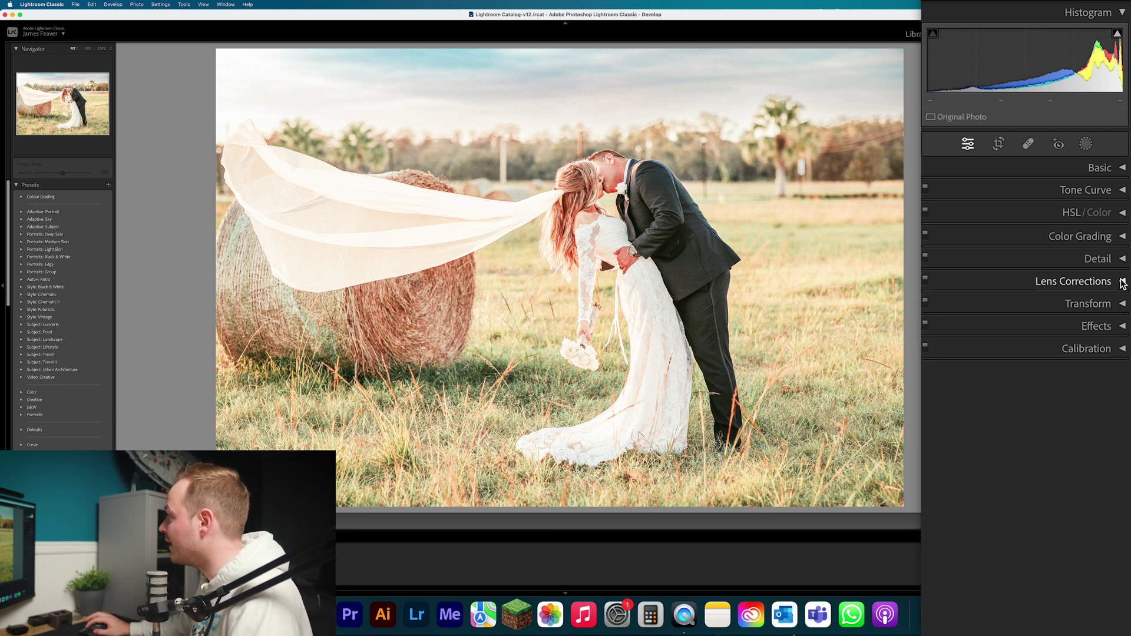
Set the Effects panel's Post-Crop Vignetting Amount to −10
click(1122, 327)
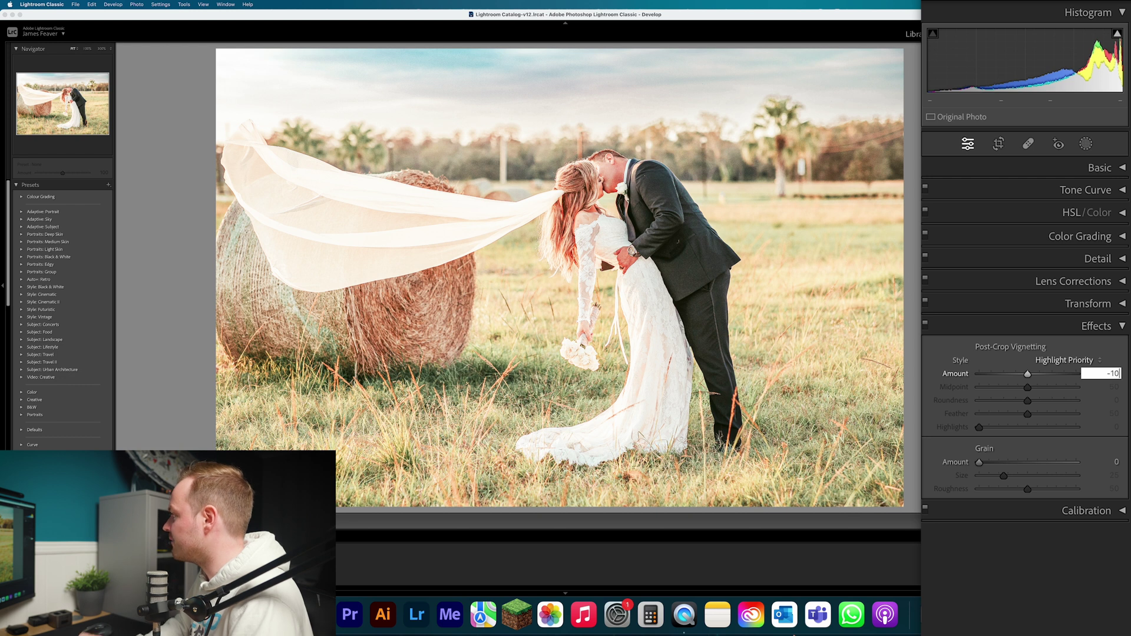
key(Return)
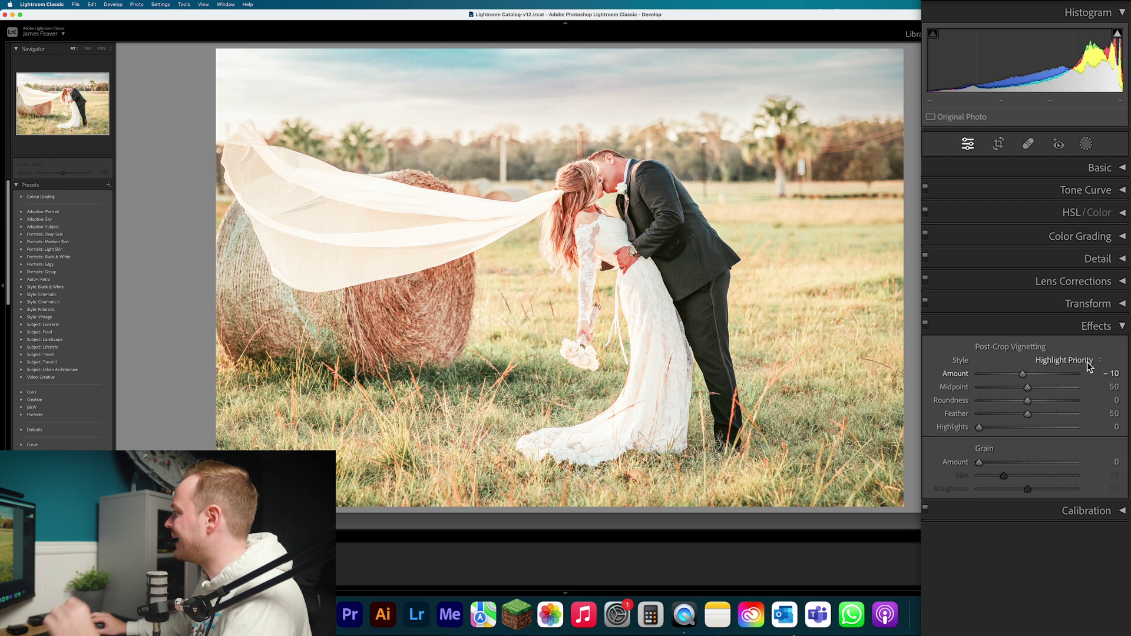
click(1123, 326)
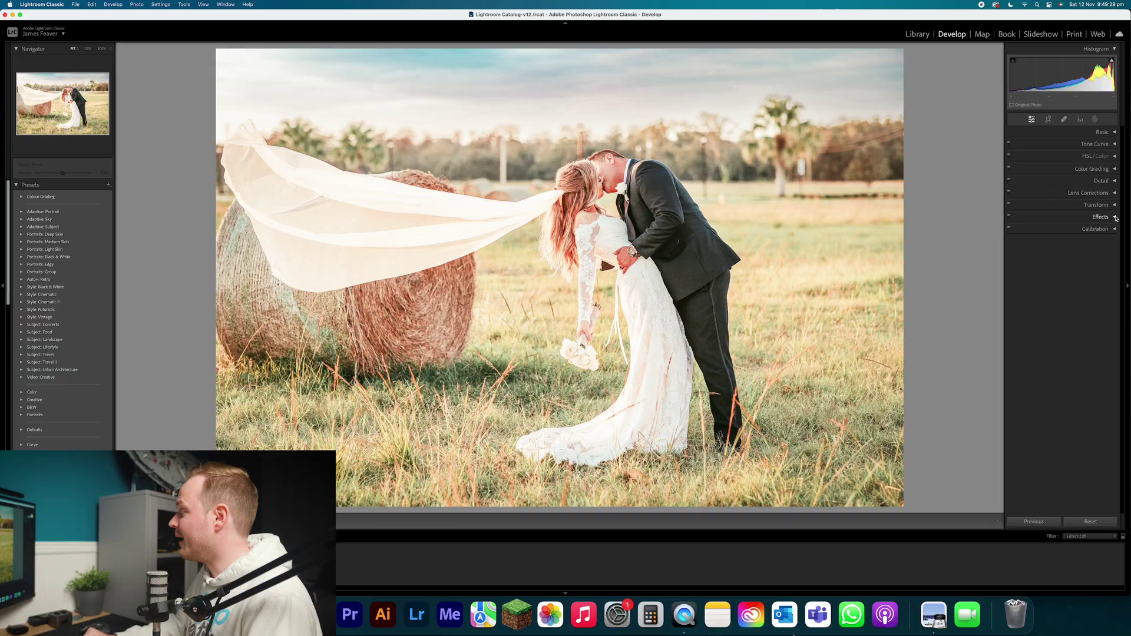
Toggle the Before view with backslash, then show Before/After side by side with Y
key(backslash)
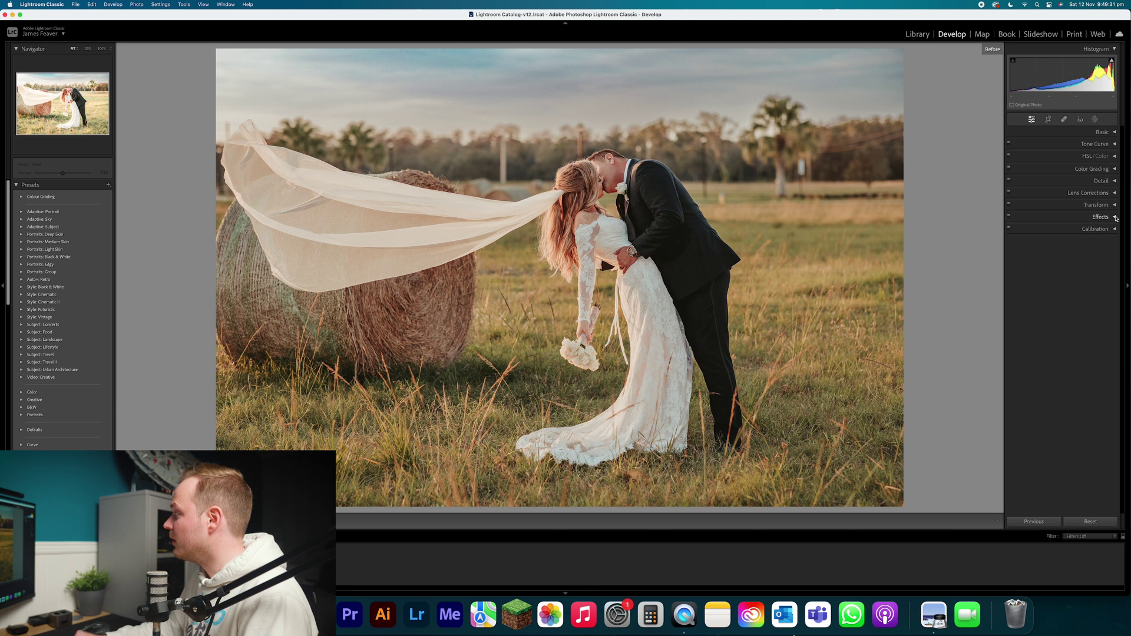
key(backslash)
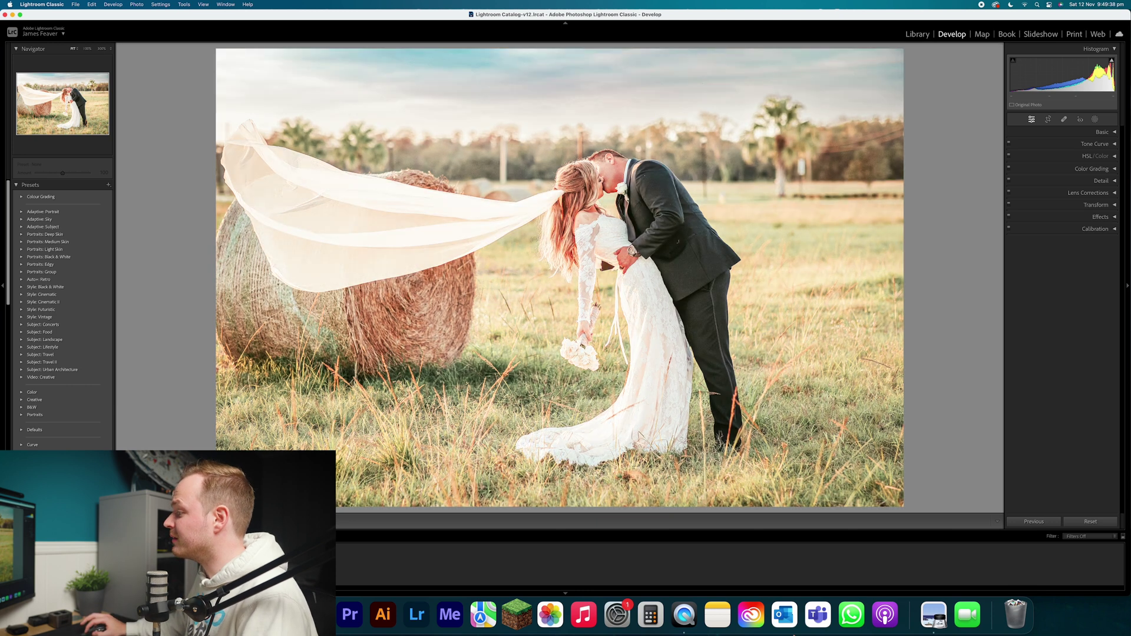
key(y)
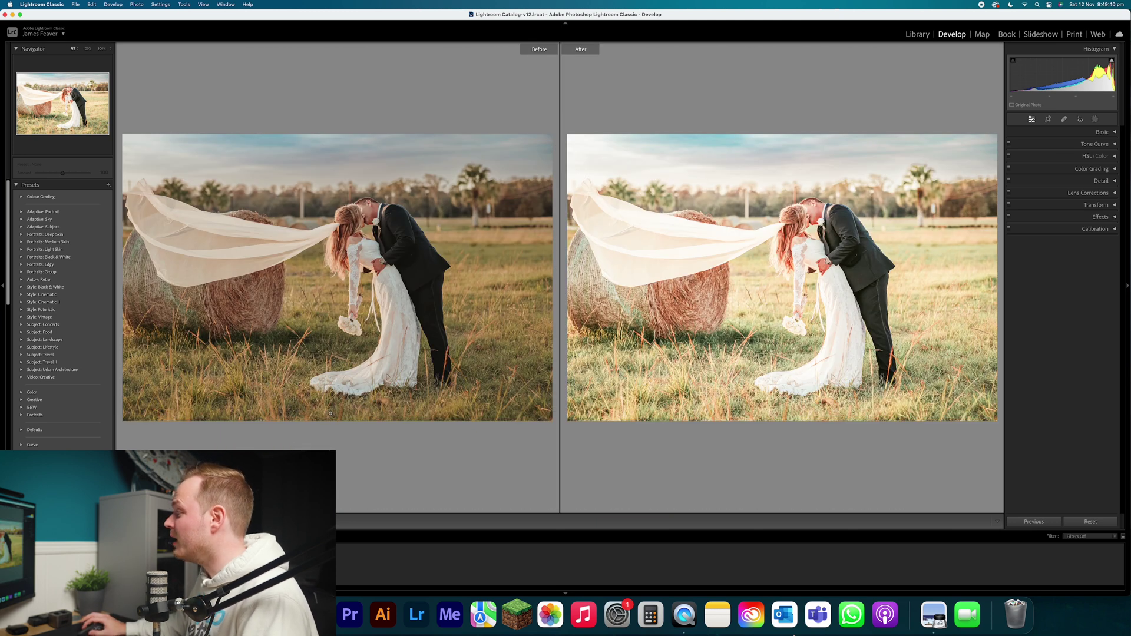